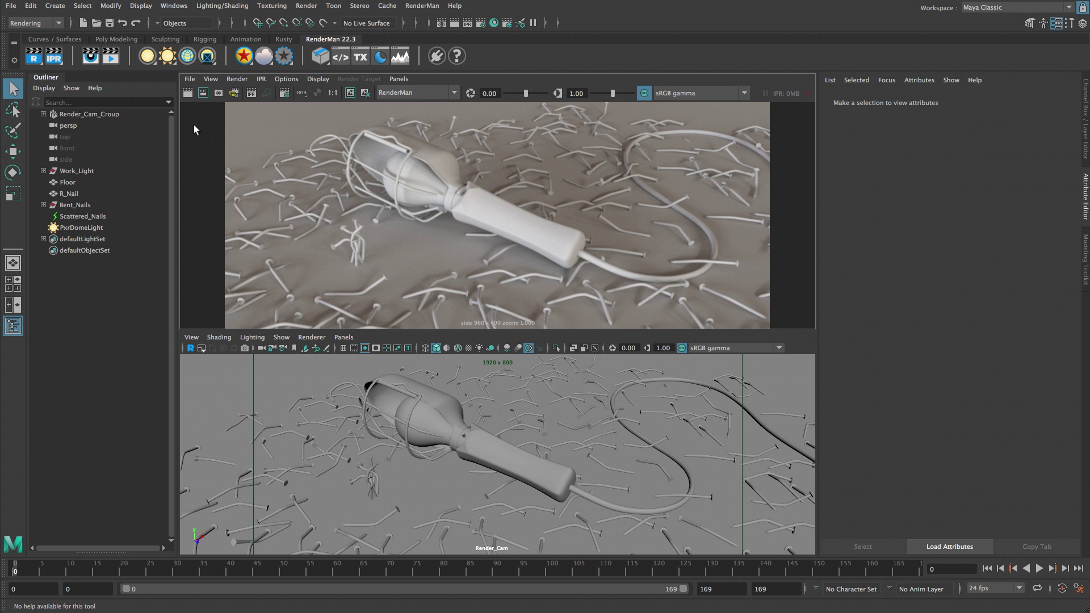
Step: Assign a new PxrSurface material to the Switch mesh in Work_Light and set its diffuse color to pure red
click(43, 171)
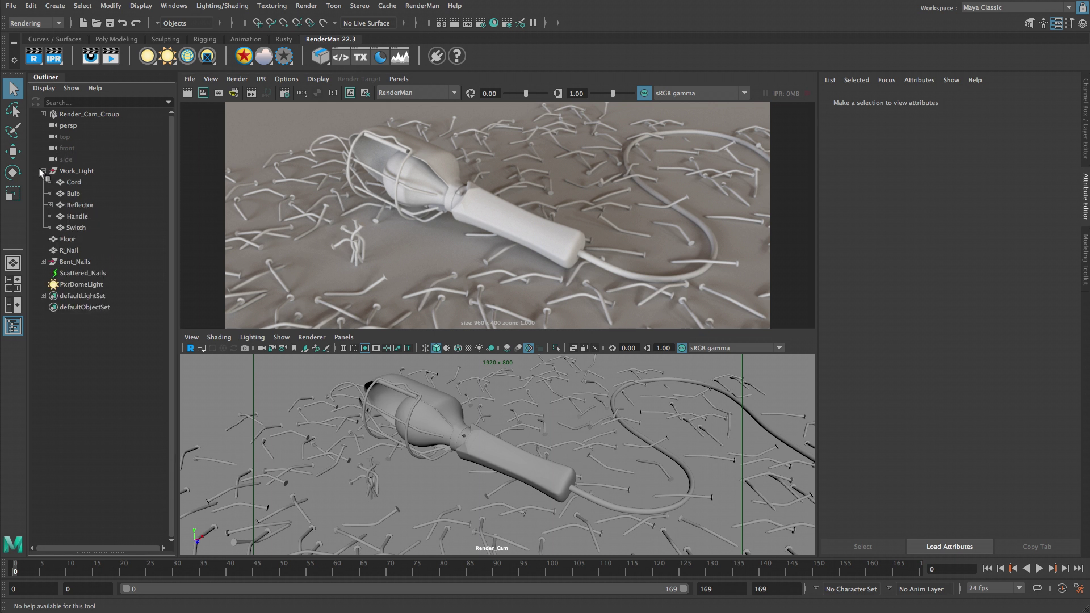
click(99, 227)
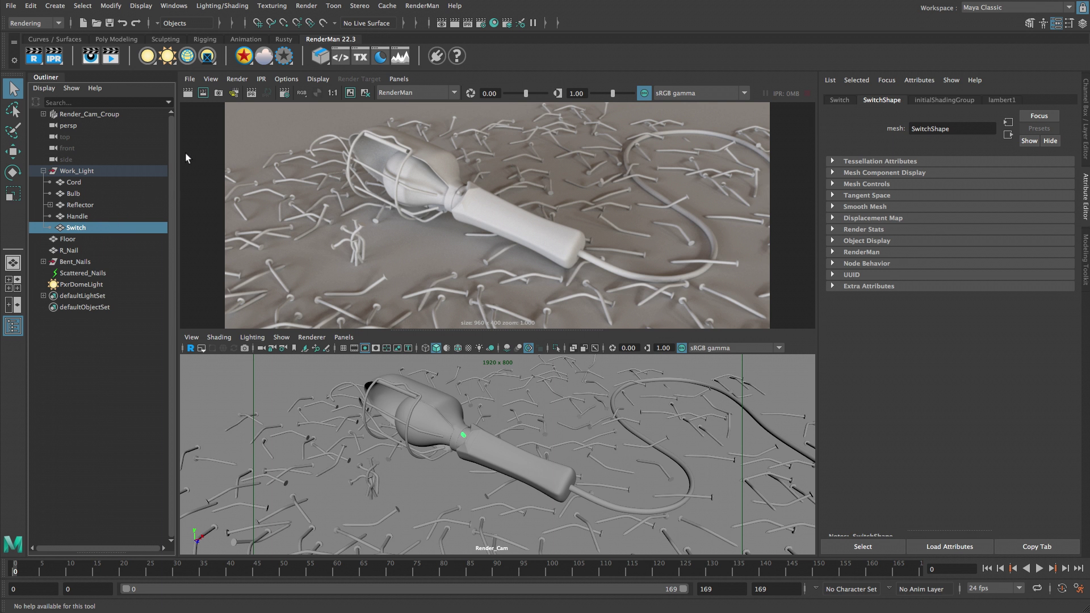
click(244, 55)
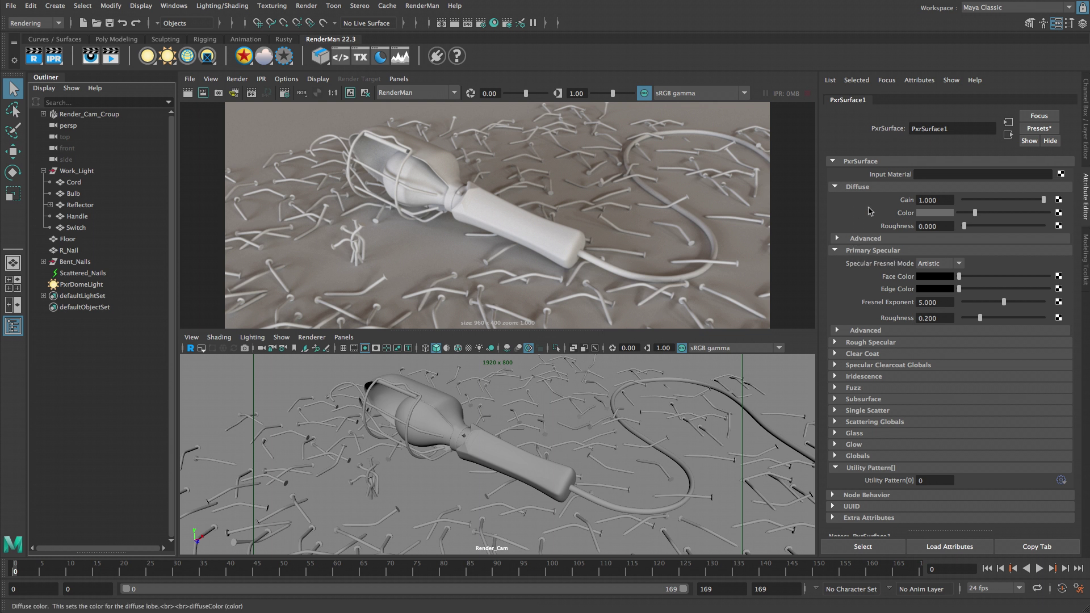
click(936, 213)
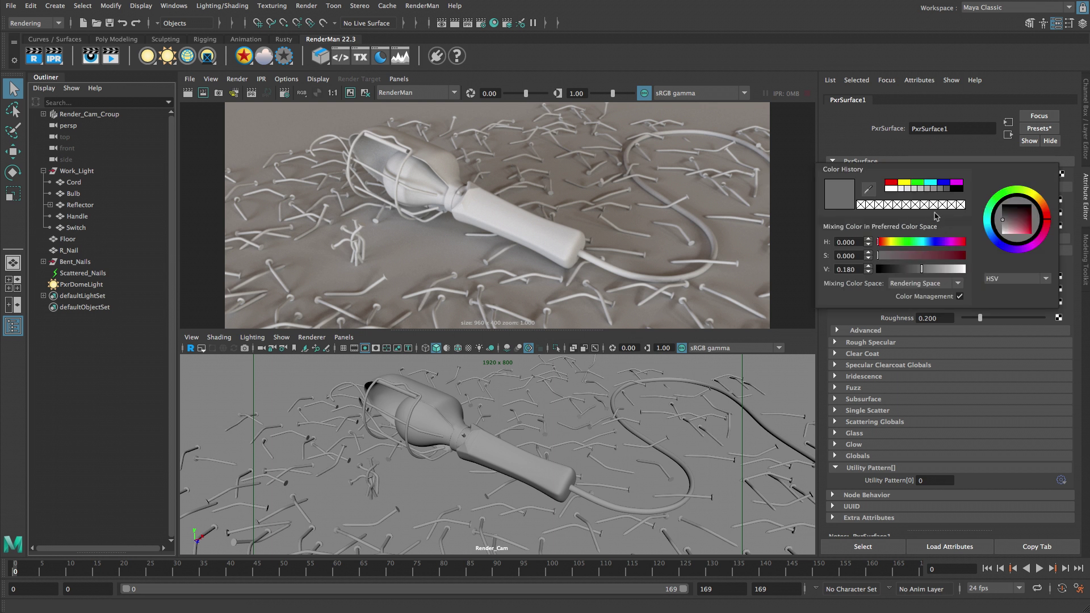
click(896, 184)
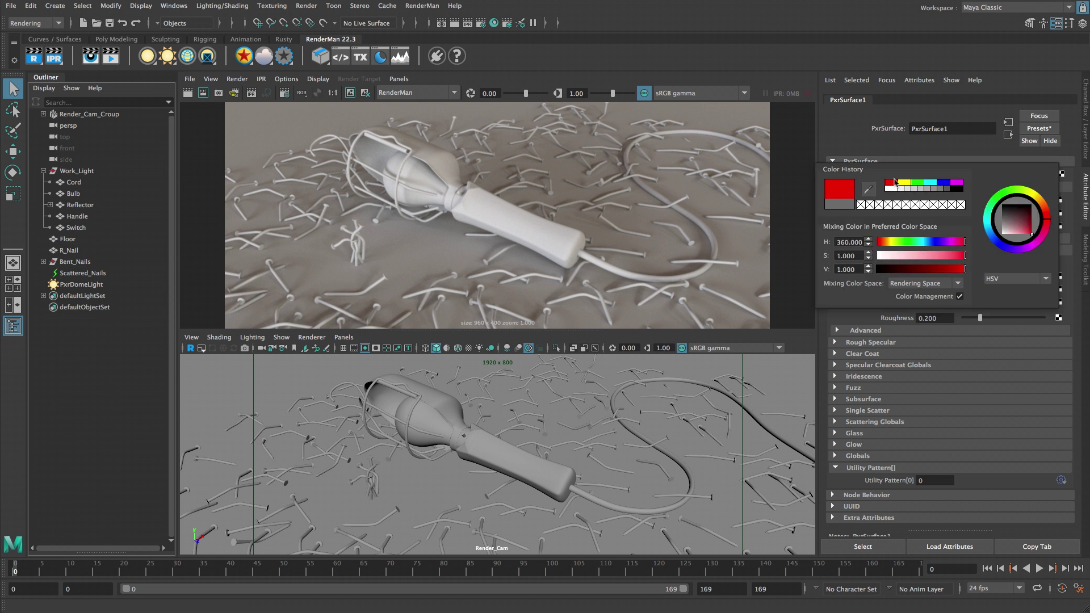
Step: Switch the lower viewport to the persp camera and frame the Switch mesh
click(344, 337)
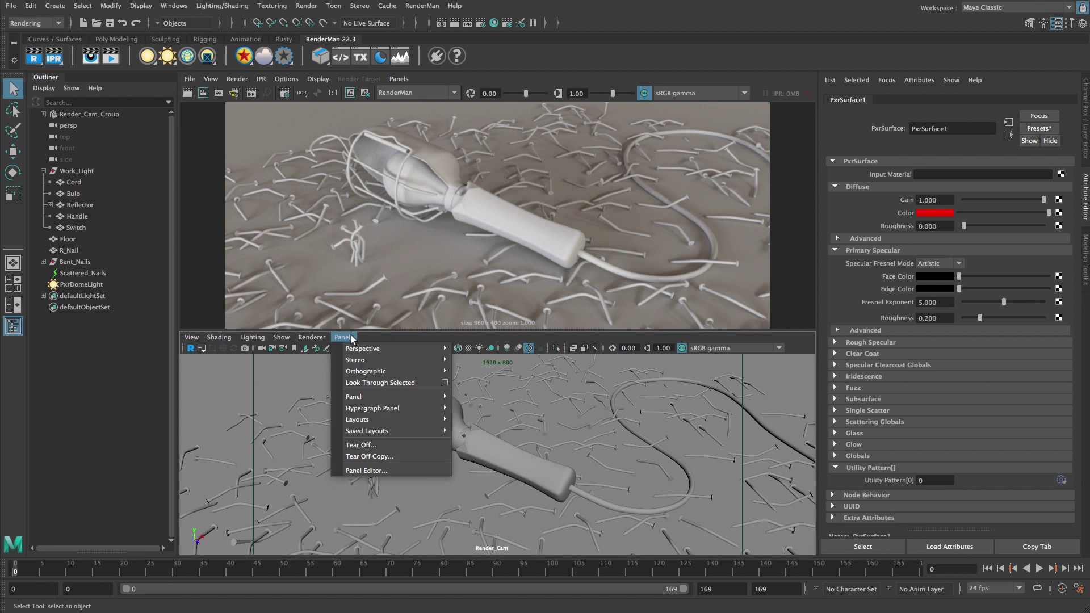
mouse_move(369, 349)
click(474, 361)
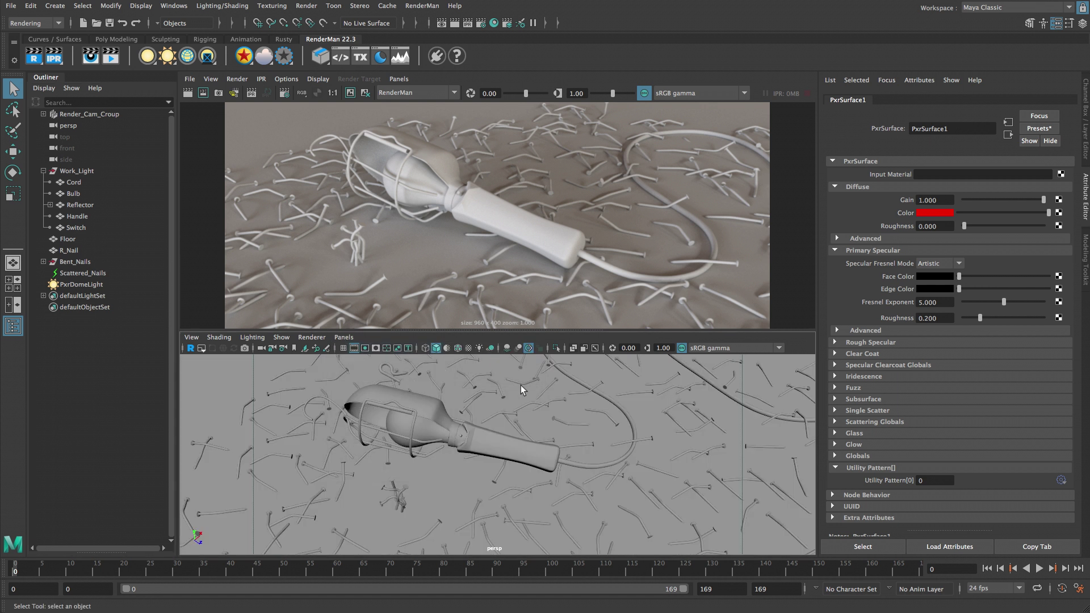
click(85, 227)
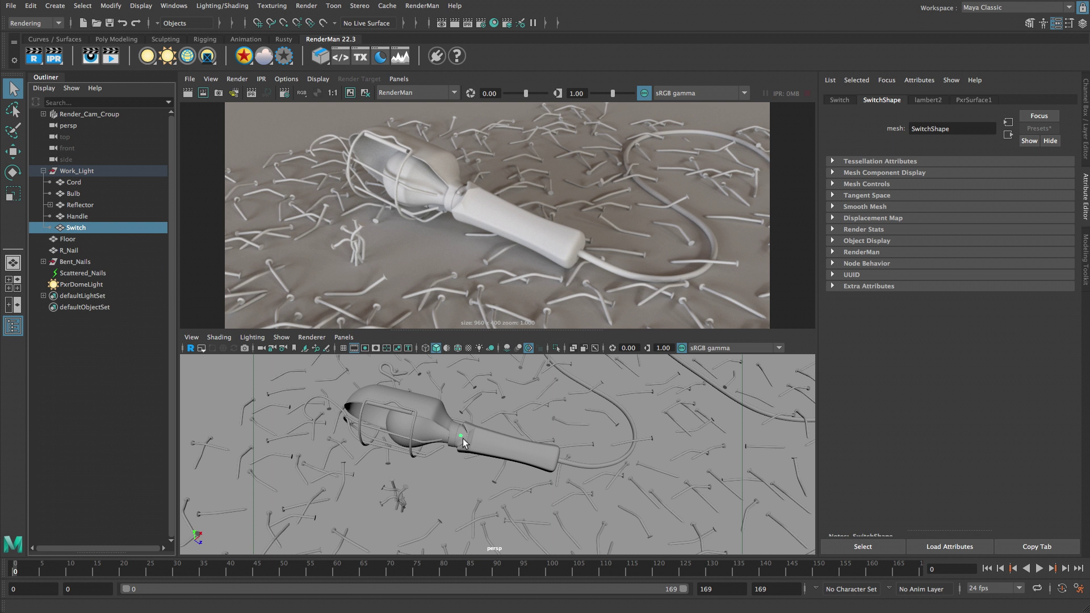
key(f)
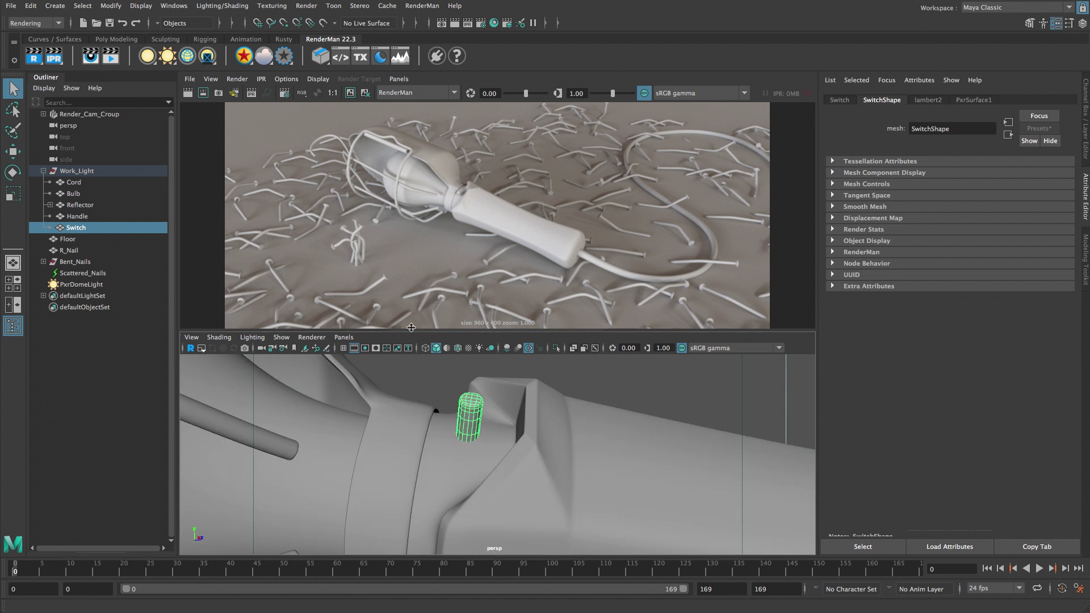
Step: Start an interactive RenderMan render through the persp camera
right_click(60, 55)
mouse_move(119, 97)
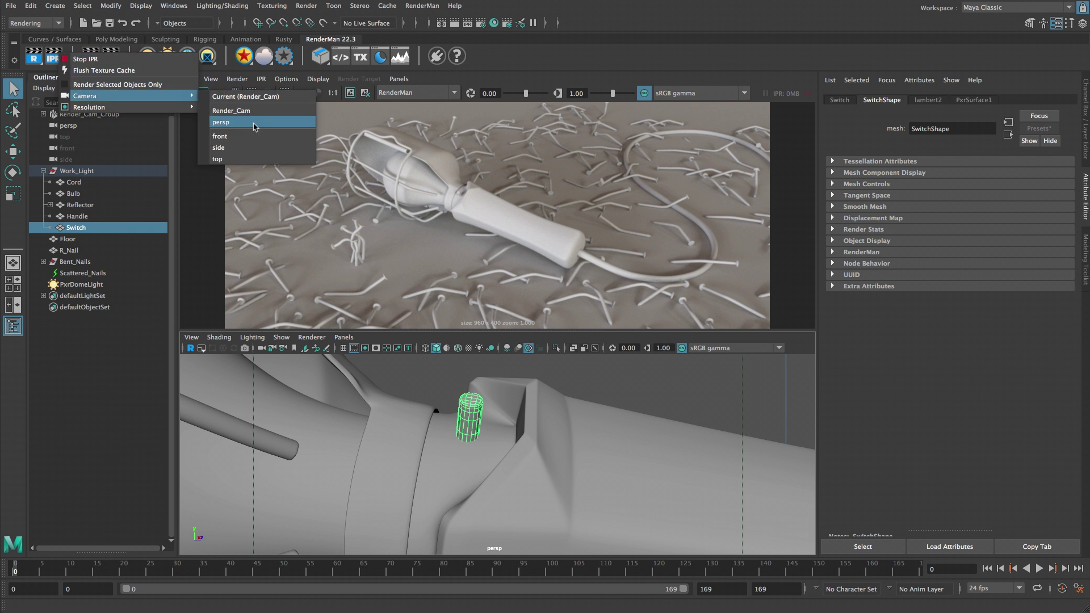
click(254, 126)
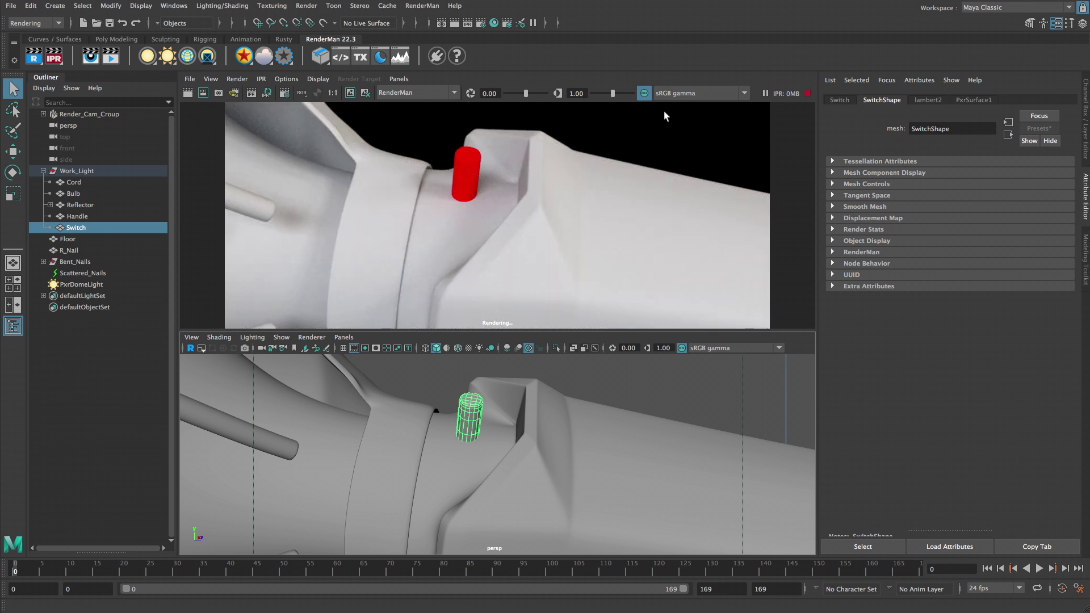
Step: Set the switch material's primary specular to the Physical Fresnel mode with a white edge color
click(972, 100)
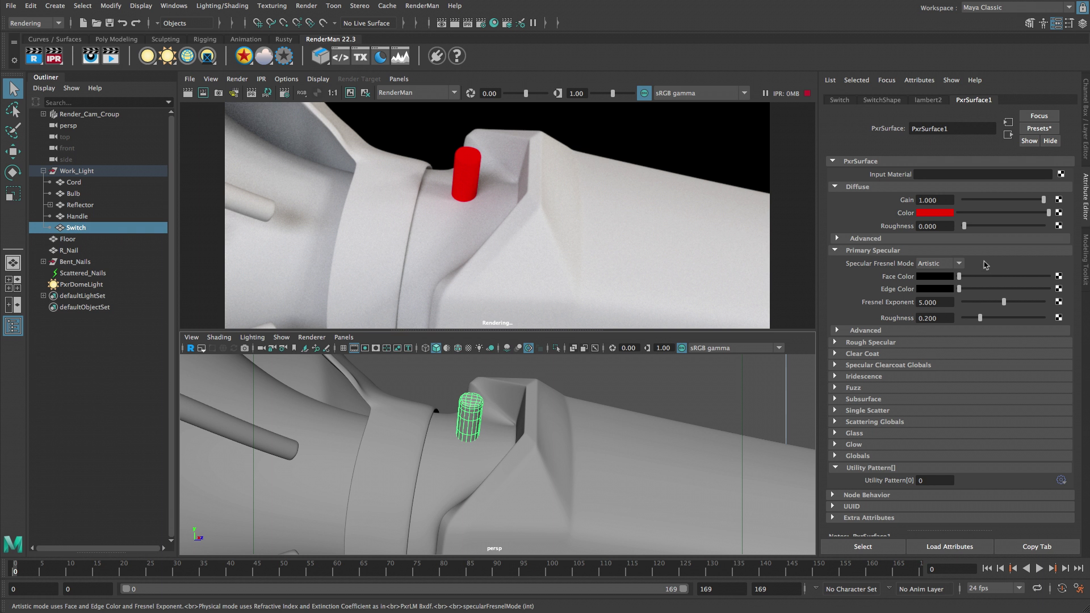
click(959, 264)
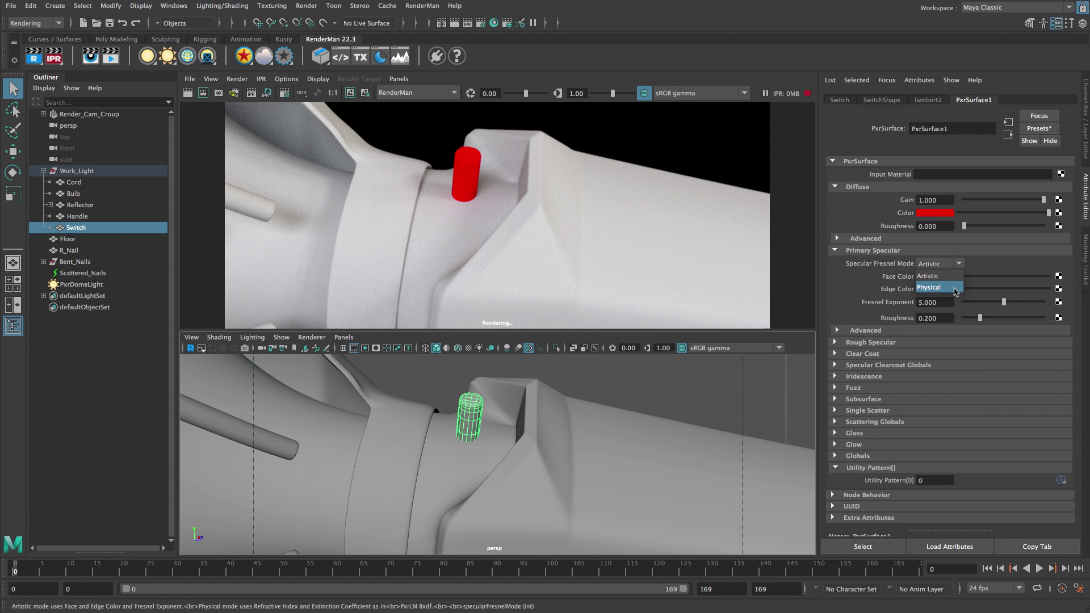
click(954, 287)
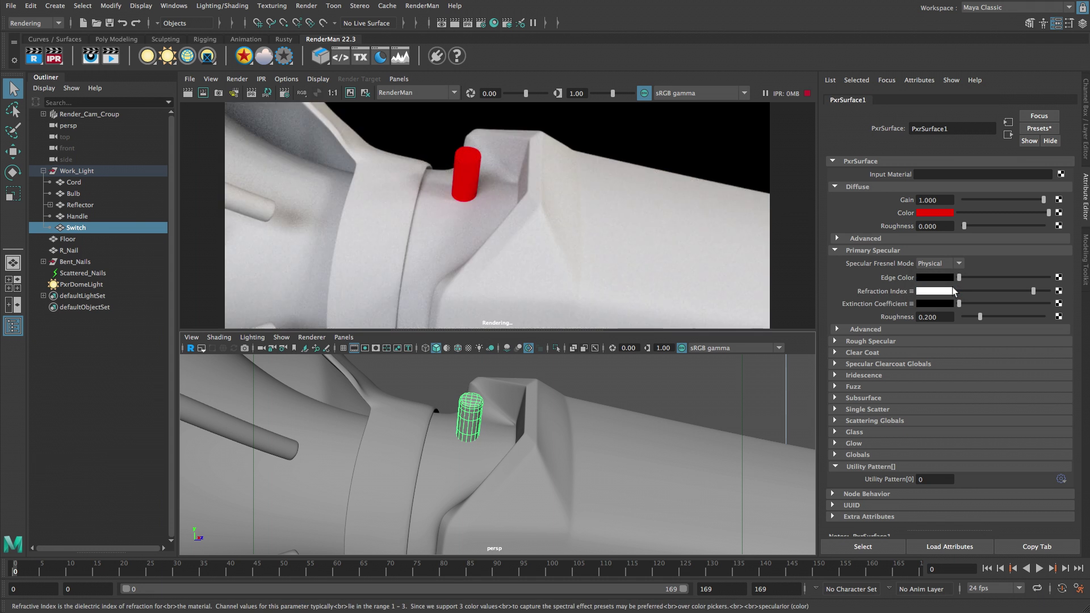
drag(960, 277, 1066, 273)
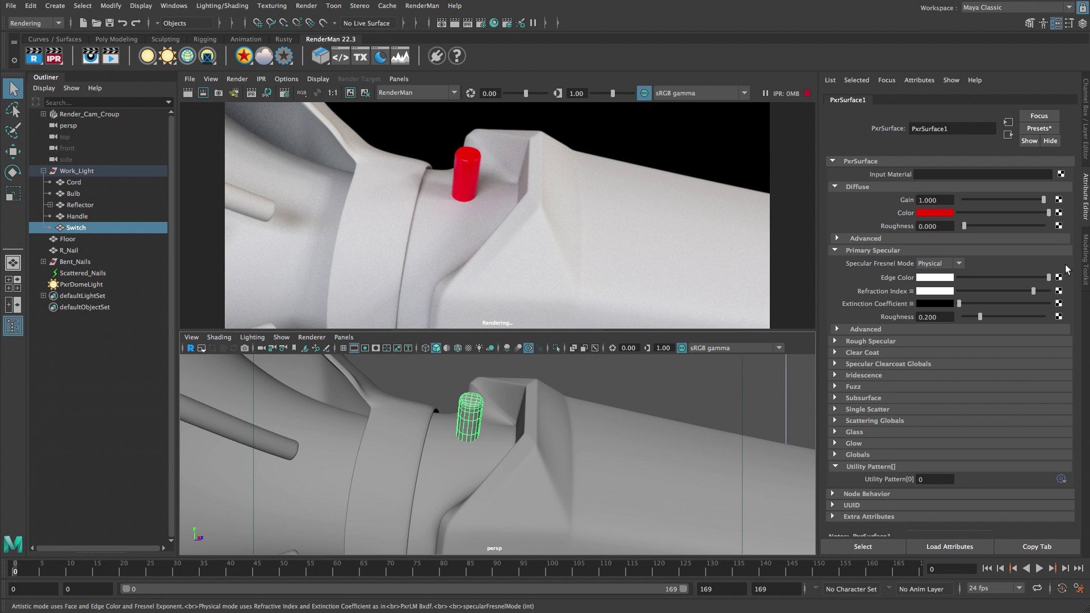
Step: Rename the switch's PxrSurface material to Switch_Material
click(938, 129)
double_click(938, 128)
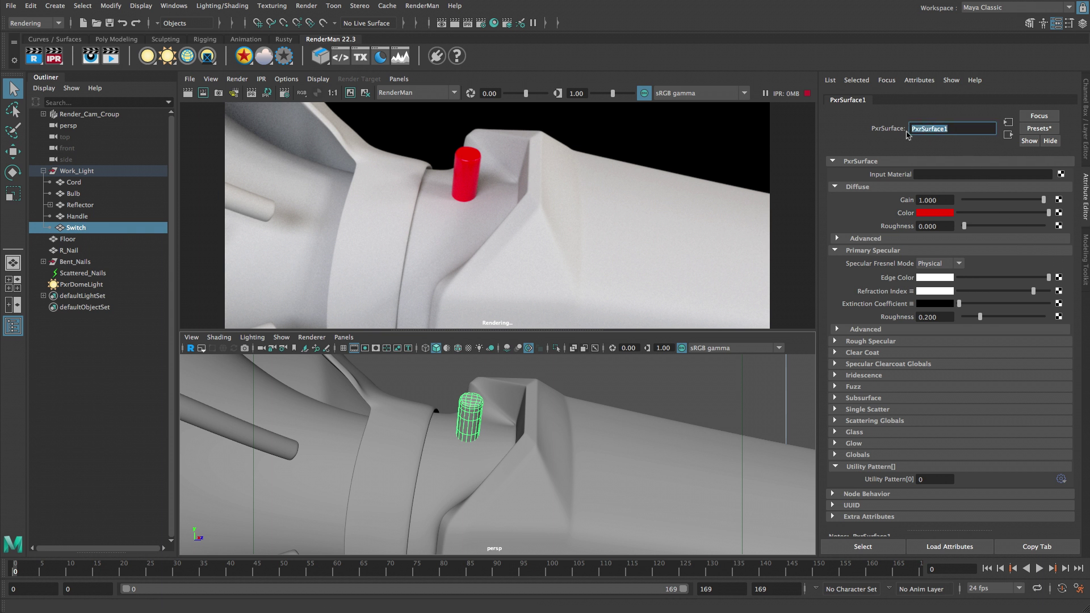
text(Switch_Material)
key(Return)
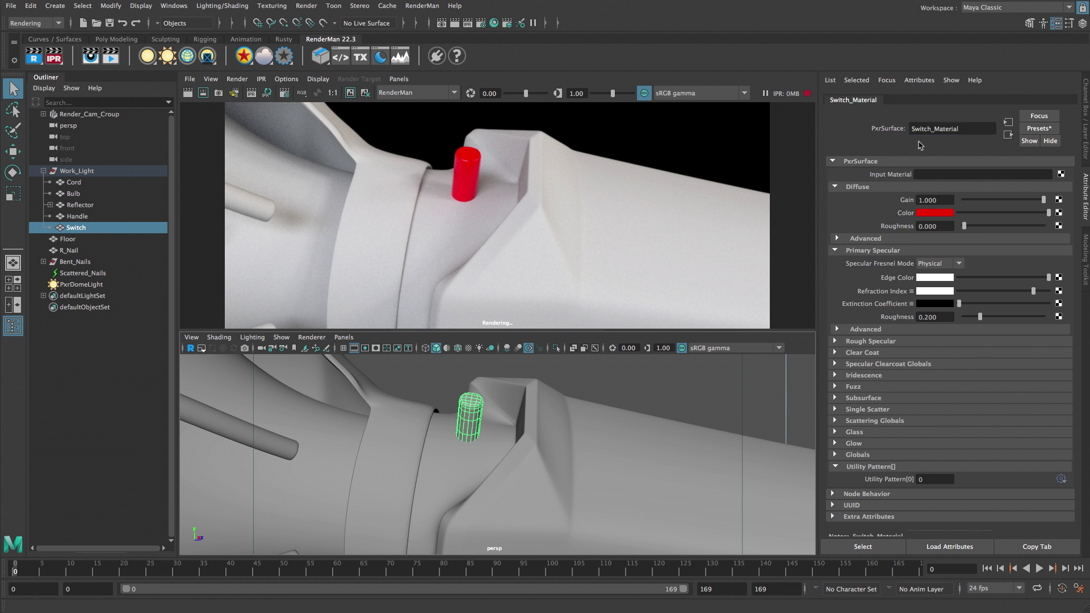
Step: Assign a new PxrSurface material to the Handle mesh and name it Handle_Material
click(86, 216)
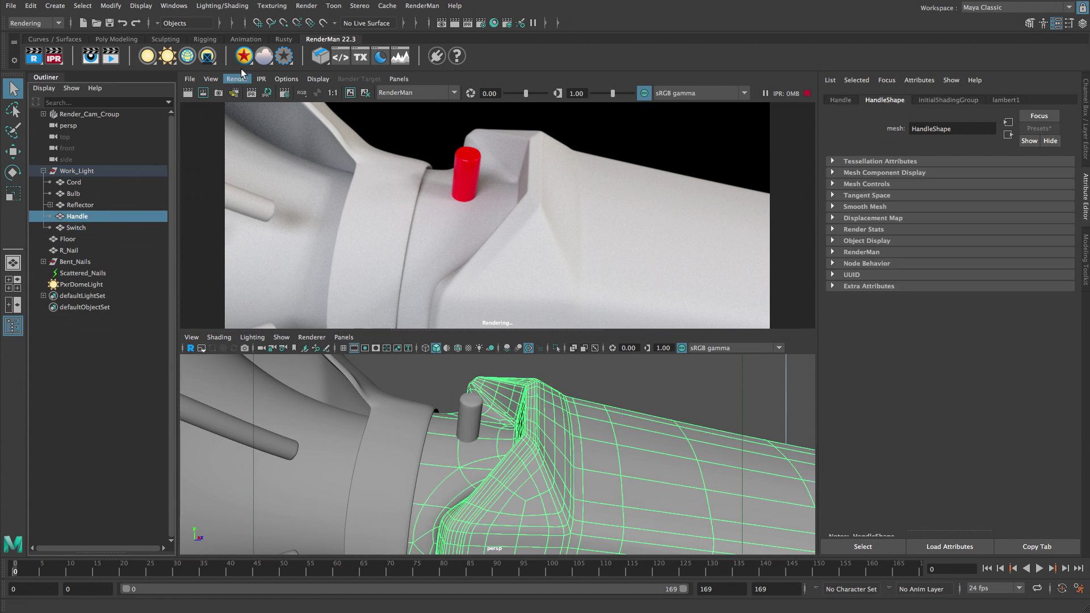
click(247, 56)
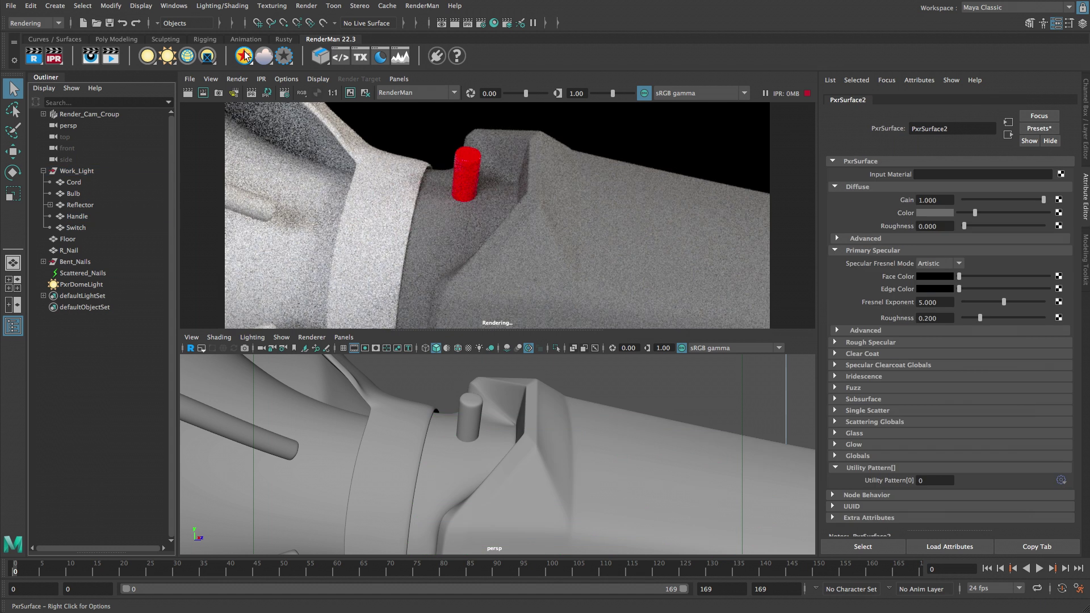
double_click(942, 129)
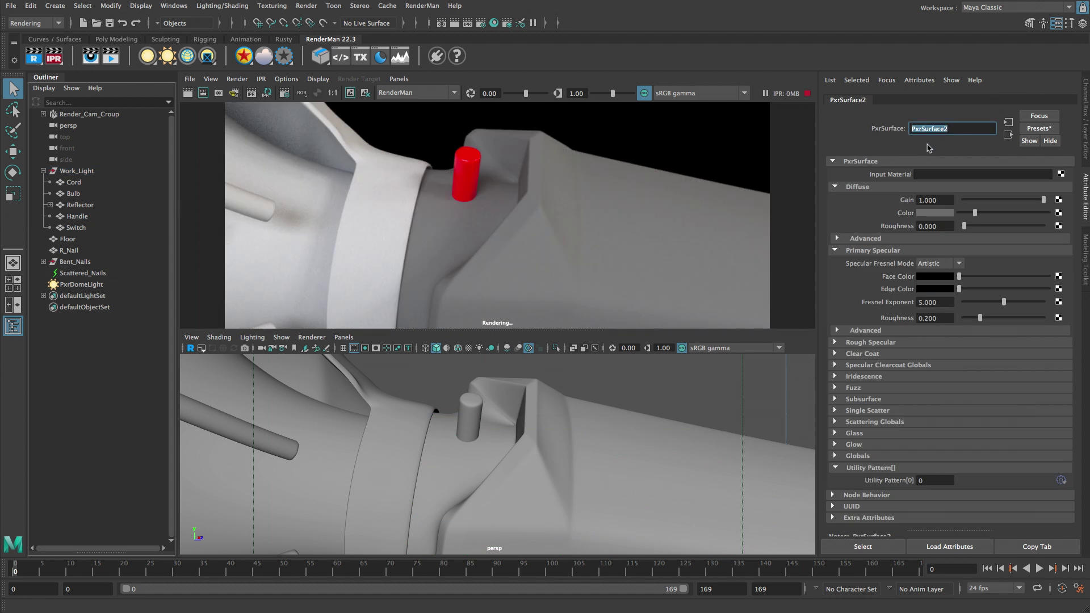
text(Handle_Material)
key(Return)
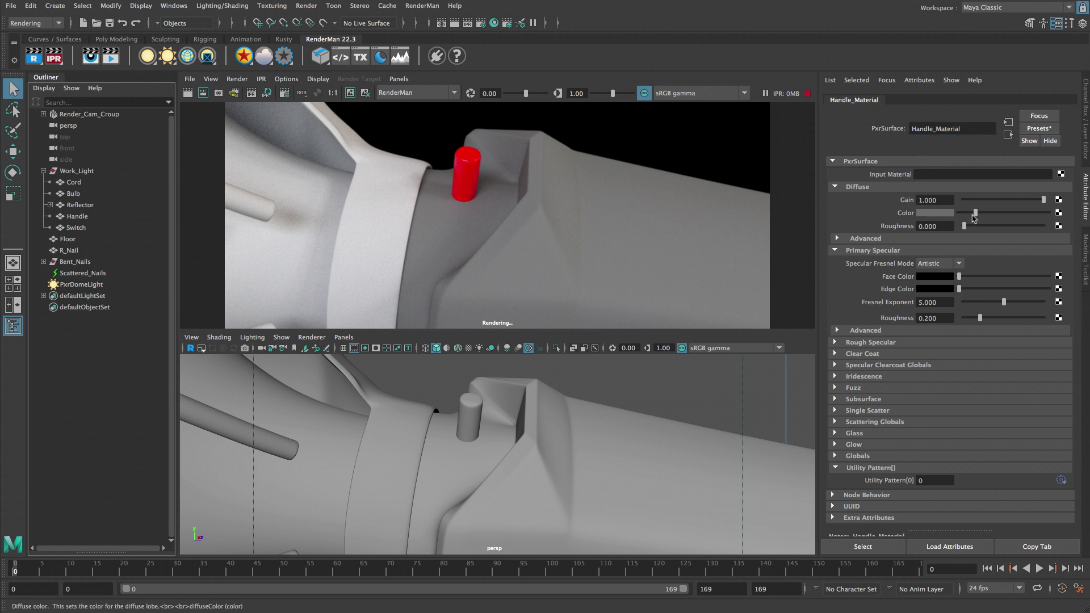
Step: Give Handle_Material a black diffuse color and a Physical primary specular with a white edge color
drag(975, 213, 960, 213)
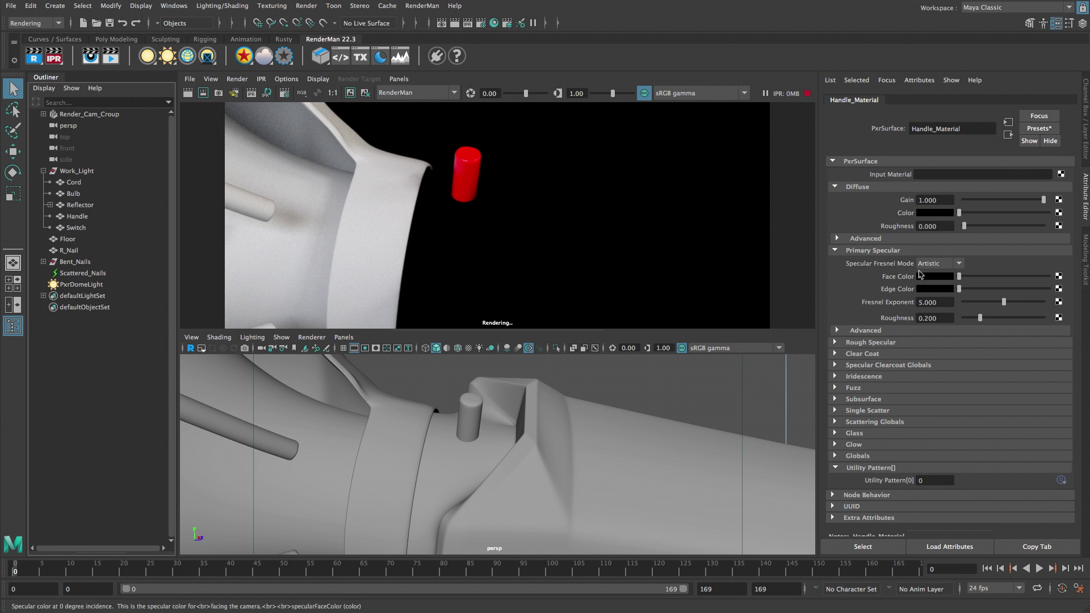
click(959, 264)
click(954, 290)
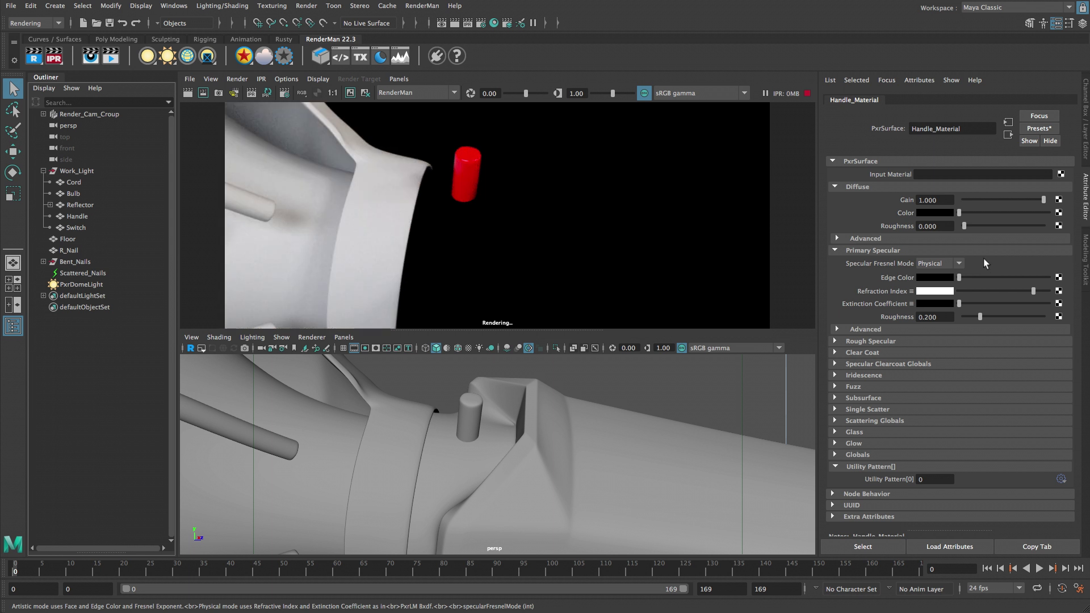
drag(960, 278, 1055, 277)
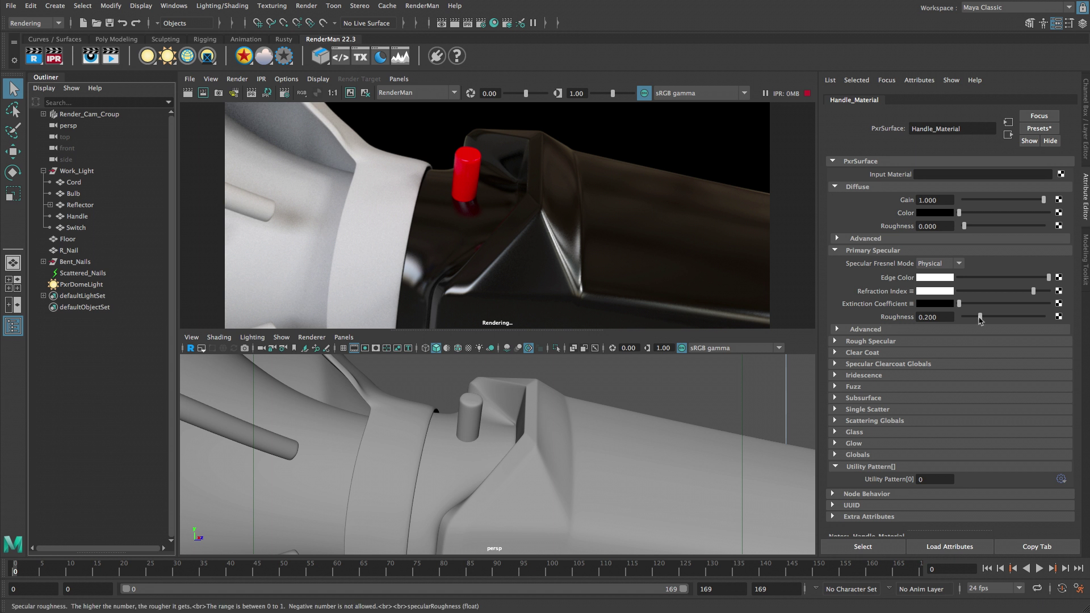
Step: Try specular roughness values of 0 and 1 on Handle_Material, and settle on 0.45
drag(981, 317, 965, 317)
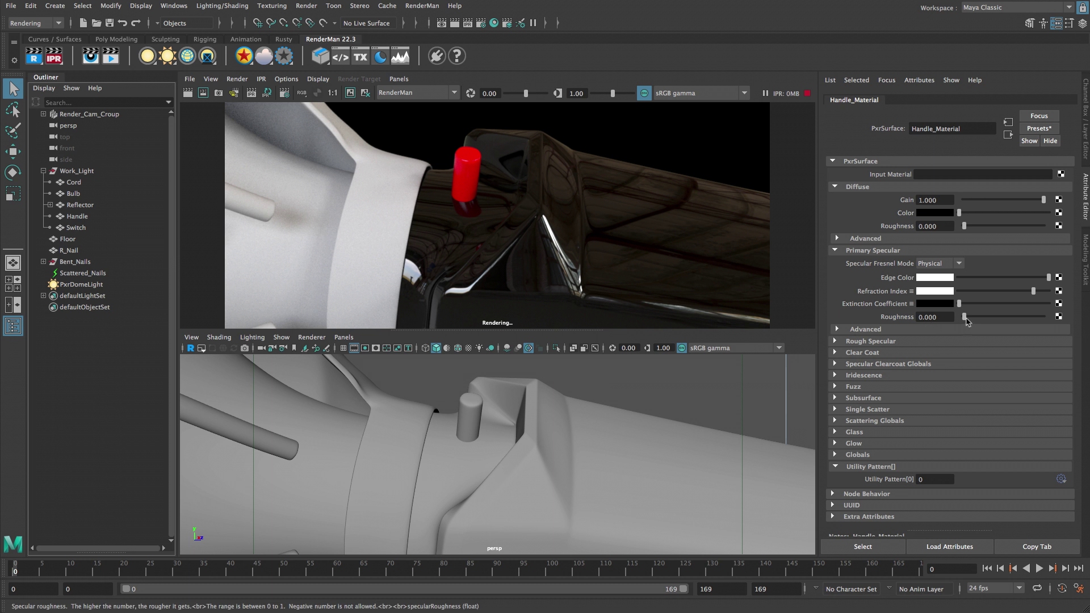
drag(965, 317, 1061, 318)
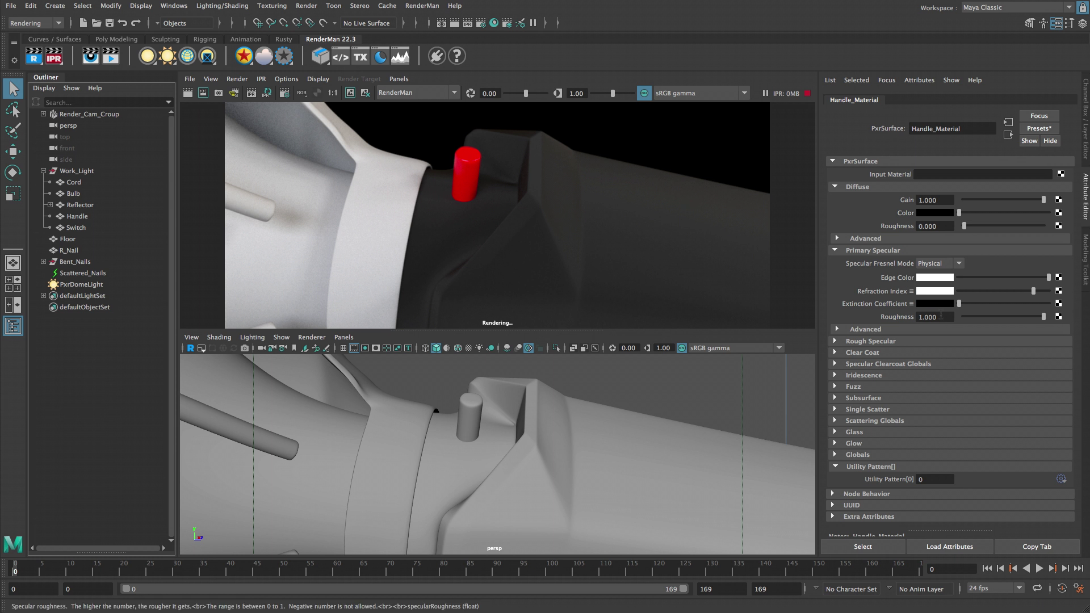
drag(941, 316, 908, 316)
text(0.45)
key(Return)
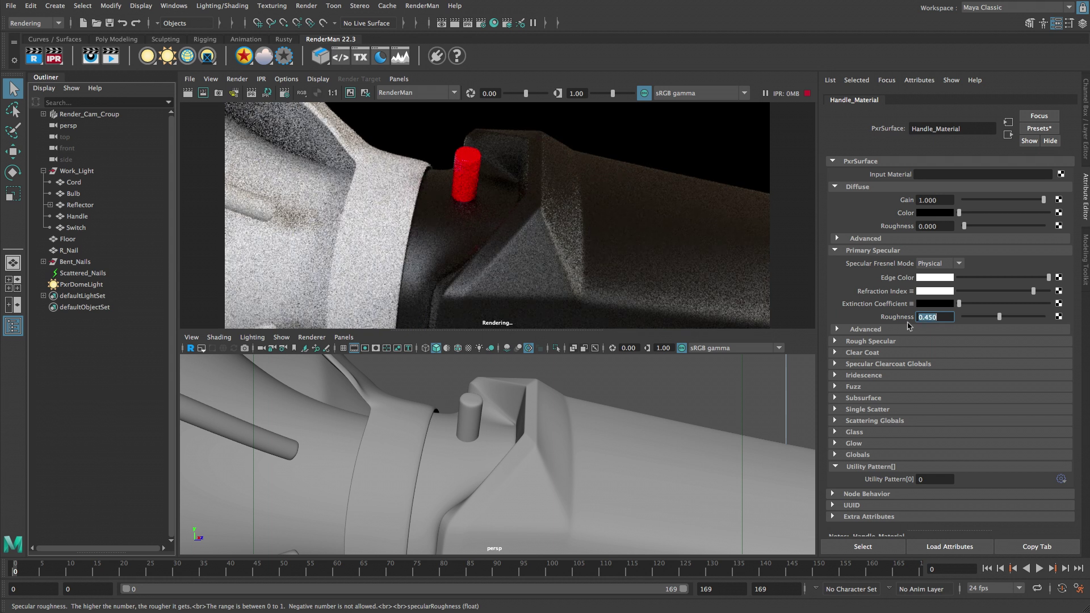
Step: Assign a new PxrSurface material to the Floor and name it Wood_Material
alt+right_drag(545, 469, 267, 469)
alt+drag(397, 472, 420, 477)
click(478, 513)
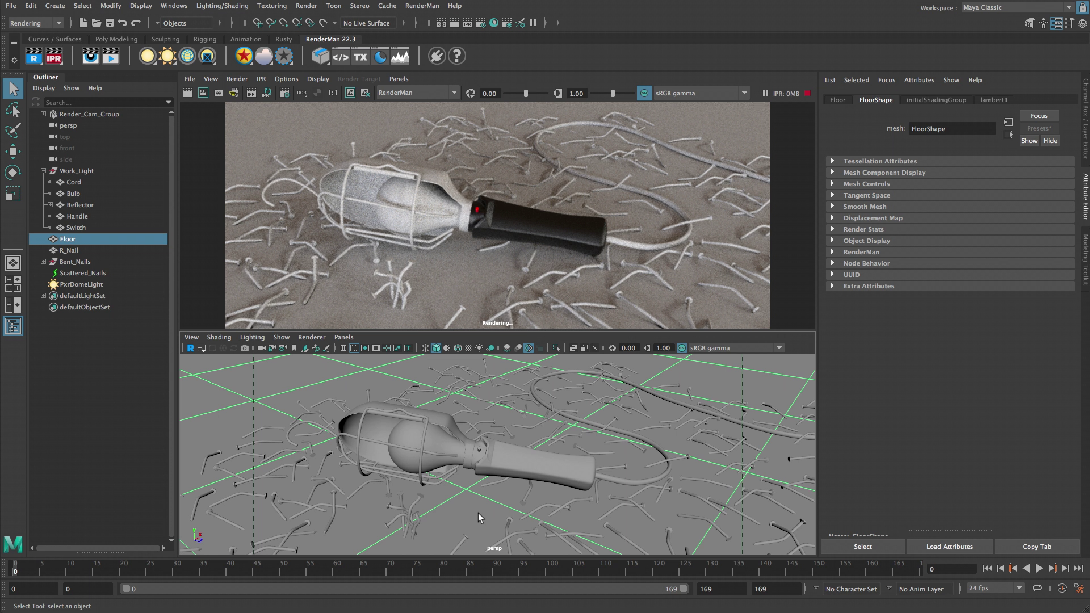
click(244, 55)
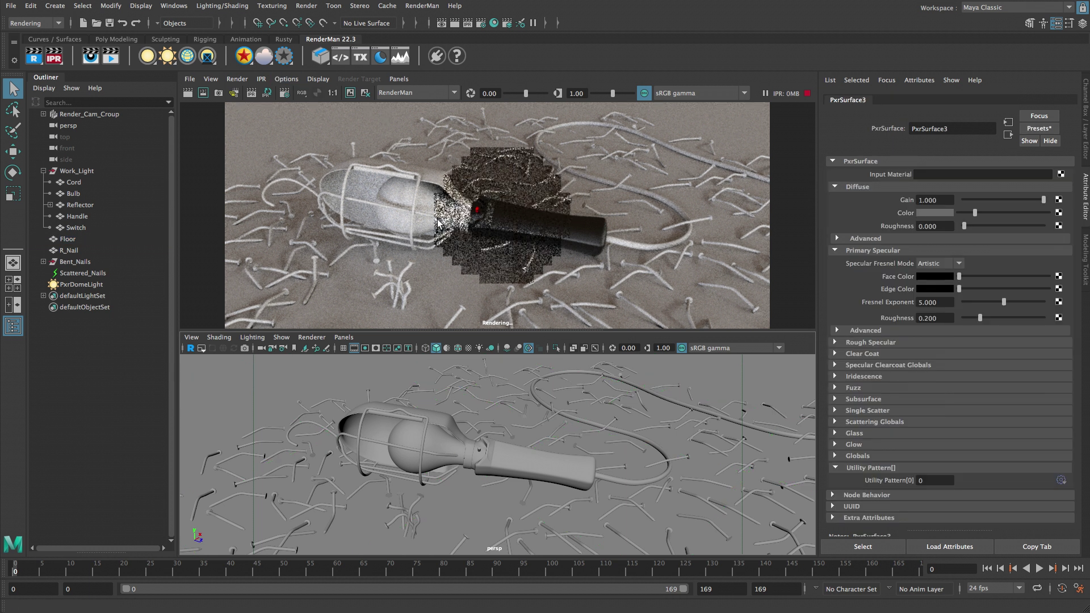
double_click(932, 129)
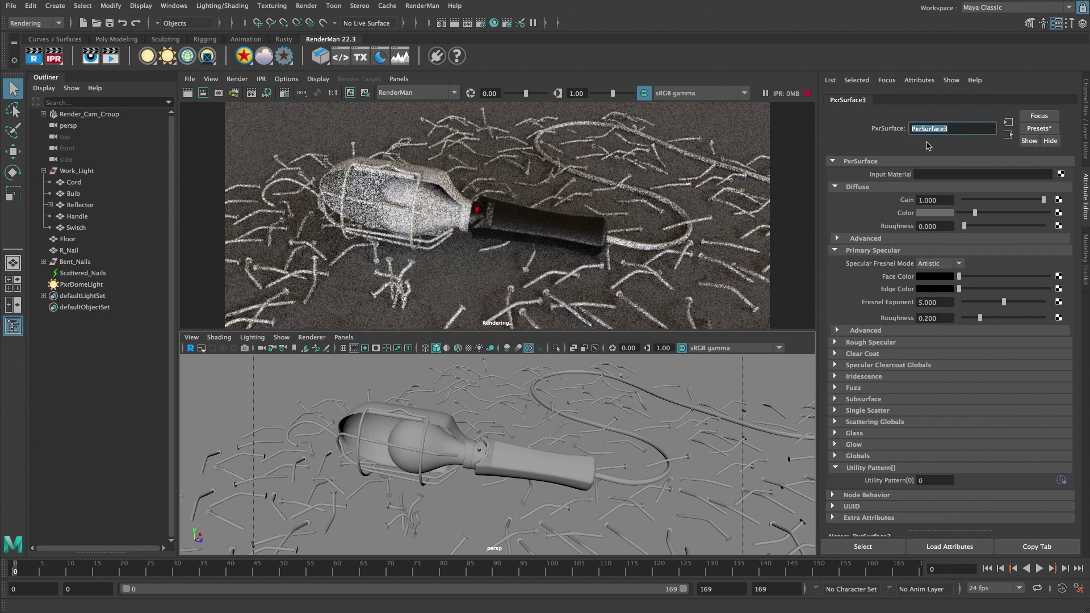
text(Wood)
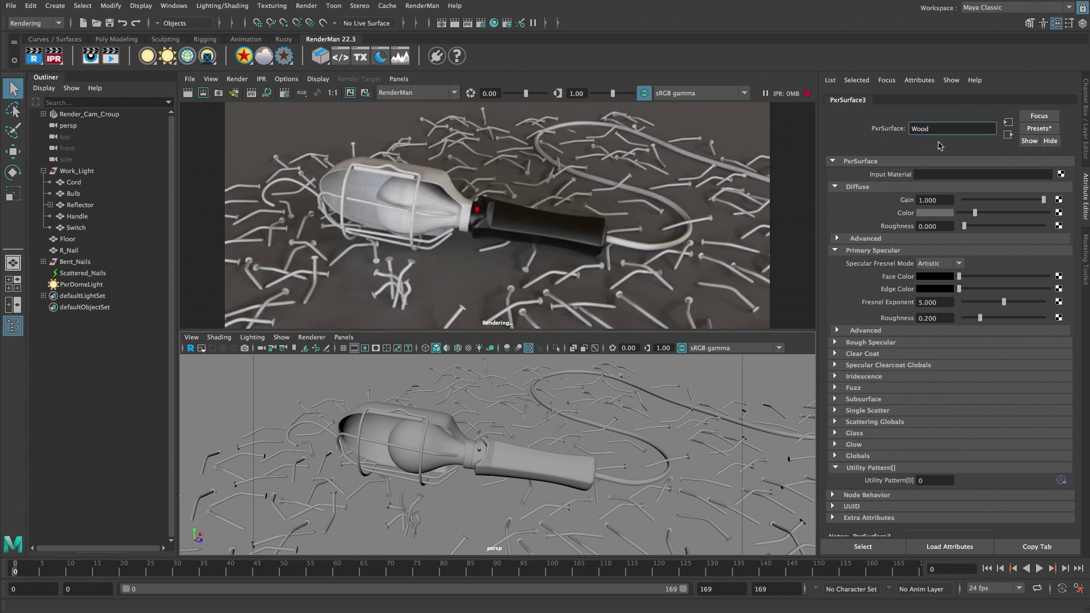
text(_Material)
key(Return)
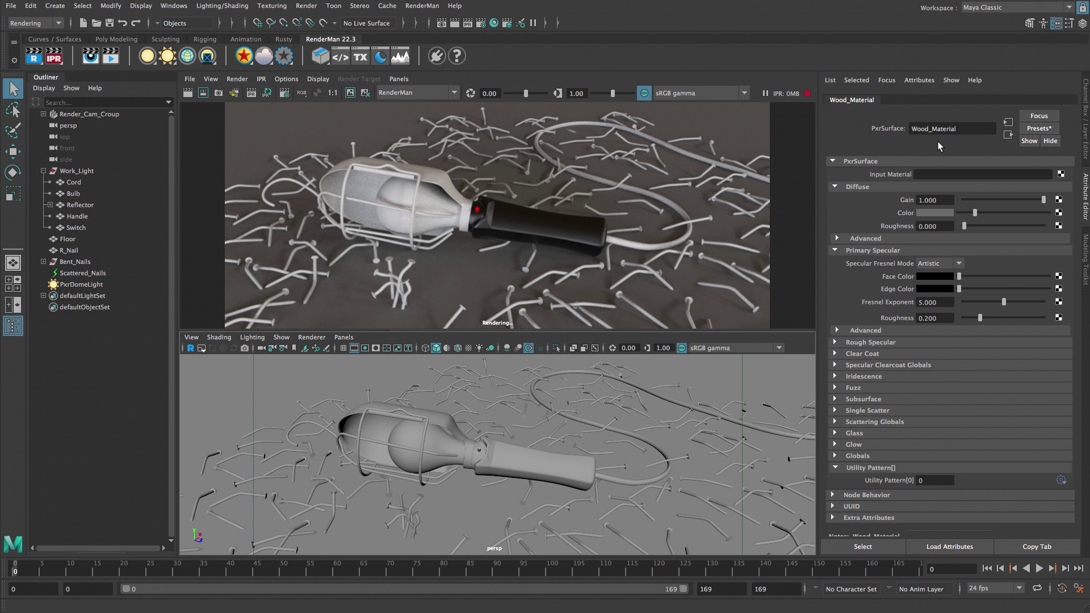
Step: Connect a new RenderMan PxrBump pattern node to the Bump input of Wood_Material
click(865, 459)
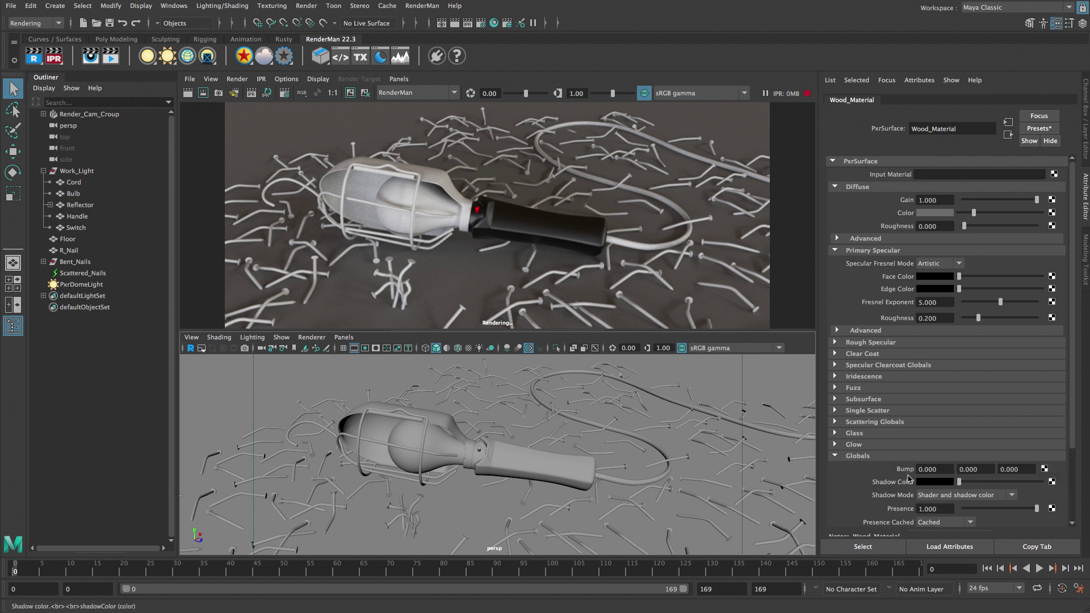
click(1045, 469)
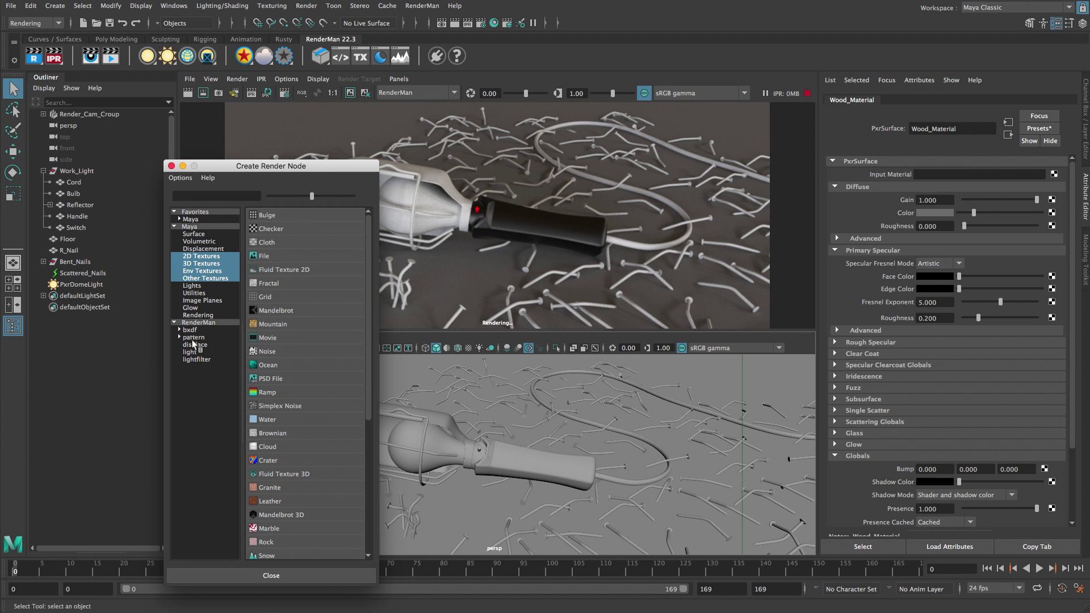
click(179, 337)
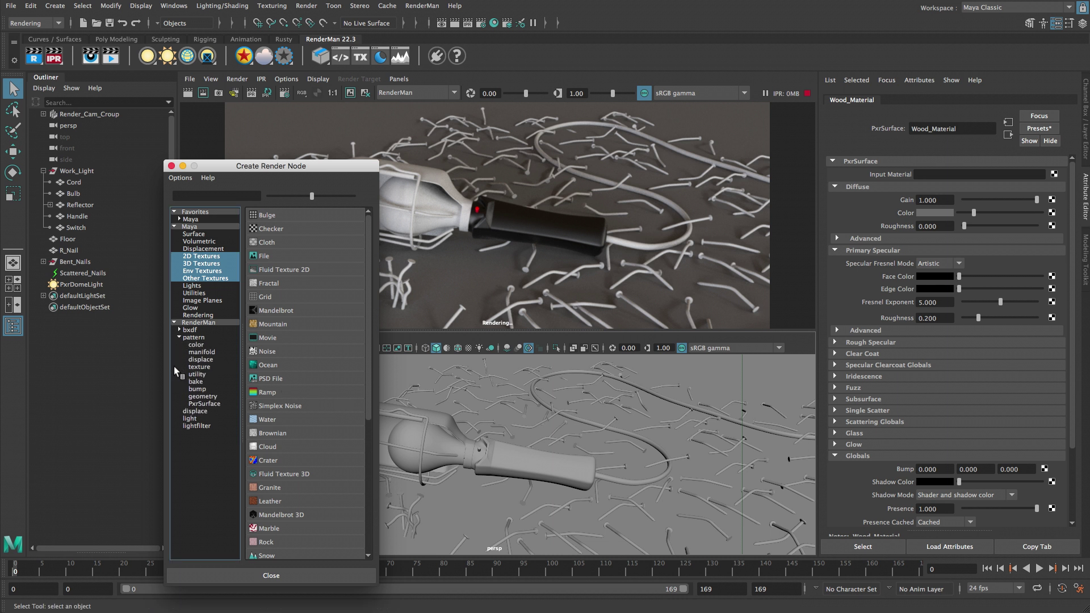
click(213, 389)
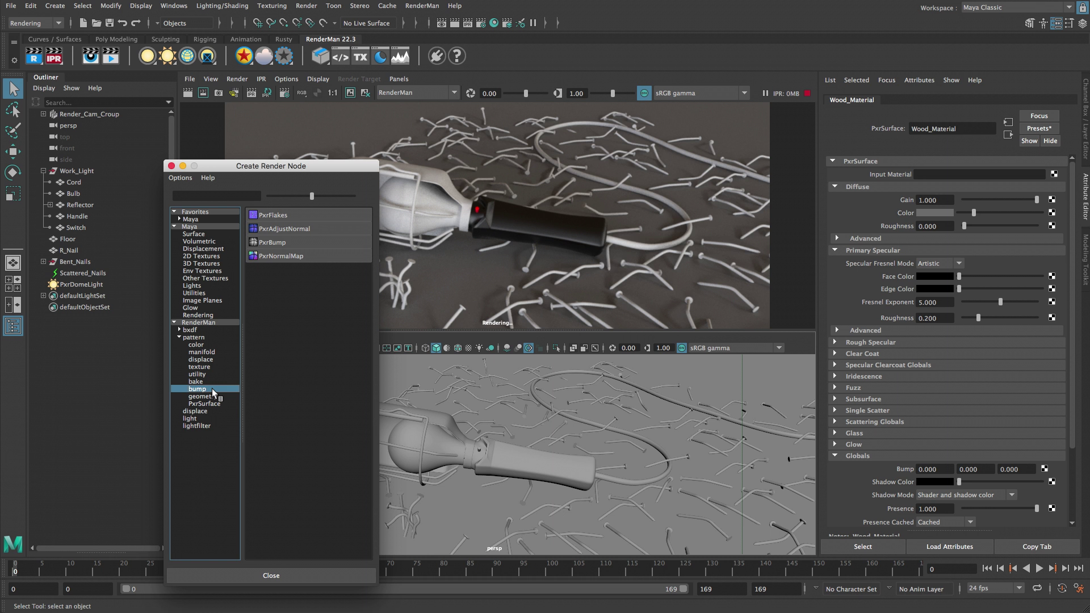
drag(311, 196, 354, 196)
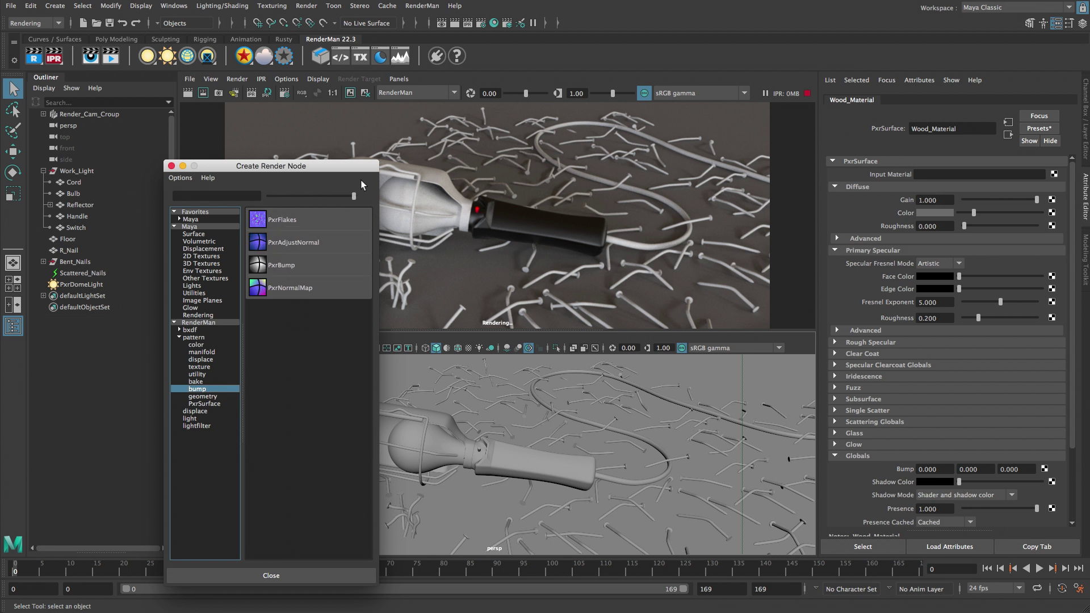
click(301, 261)
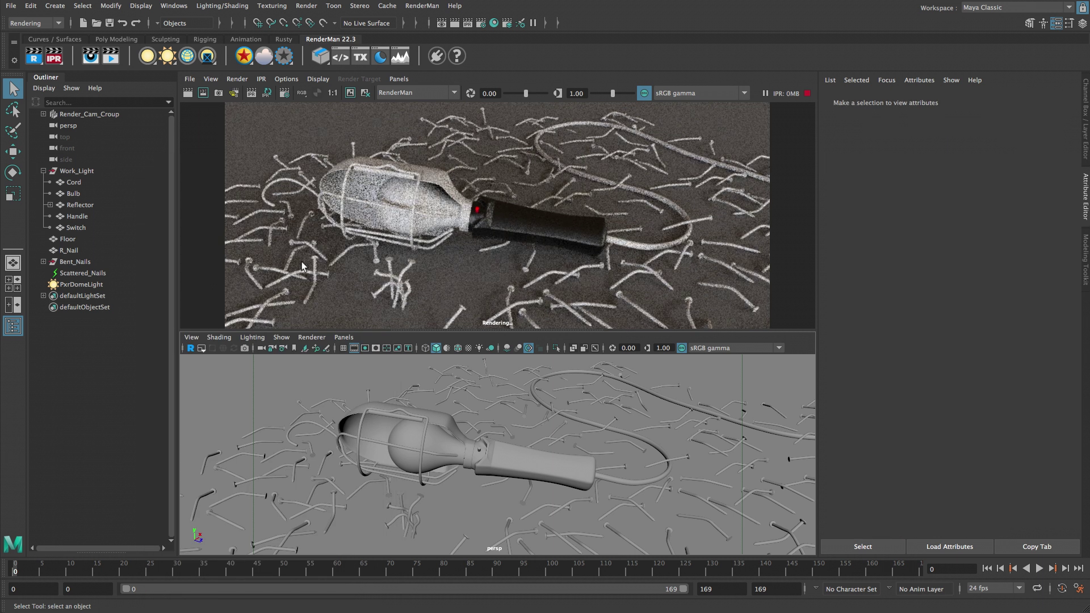
Step: Connect a File texture to the Input Bump of the floor's PxrBump node and load Wood_Bump.tex from sourceimages
click(75, 239)
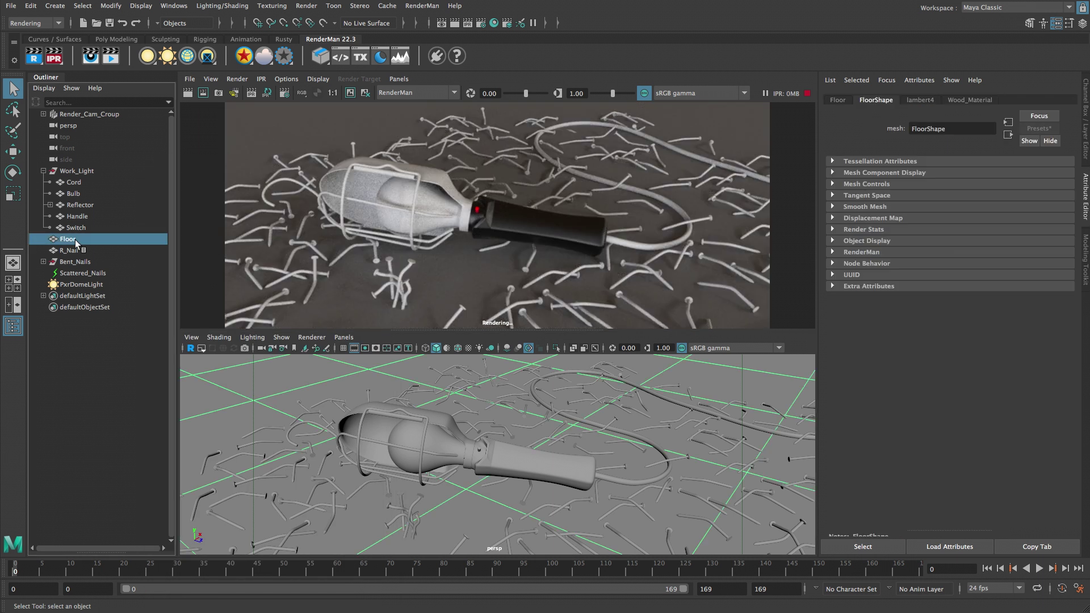
click(989, 101)
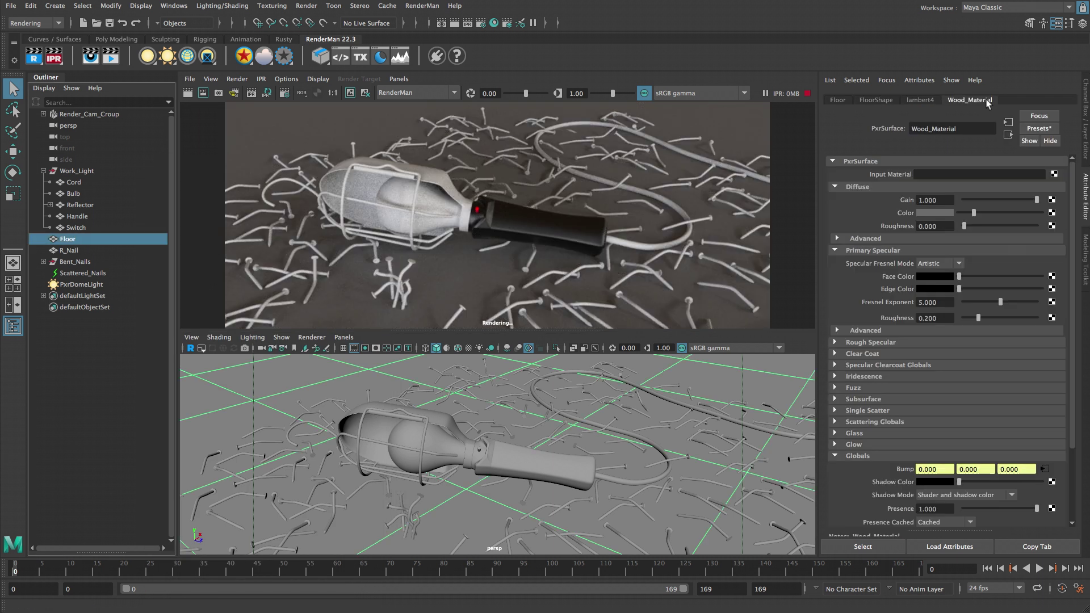
click(1046, 471)
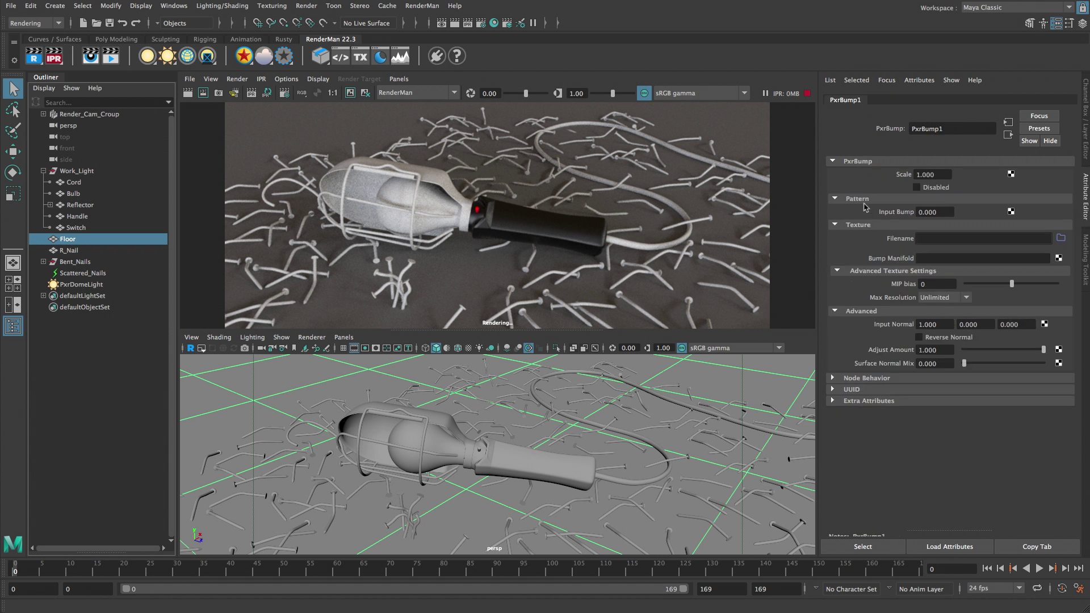
click(1012, 212)
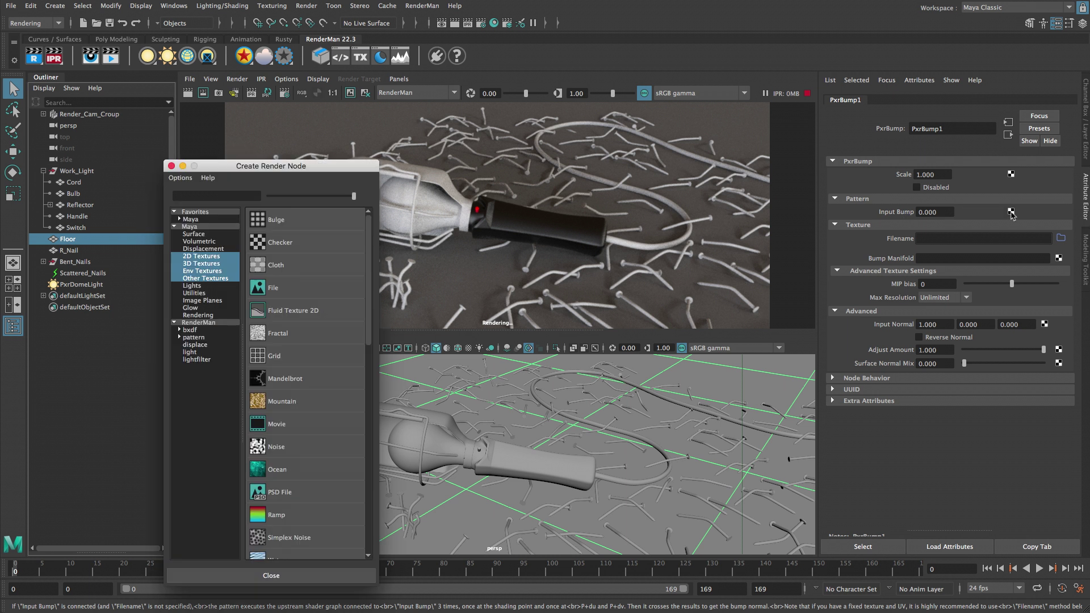
click(283, 287)
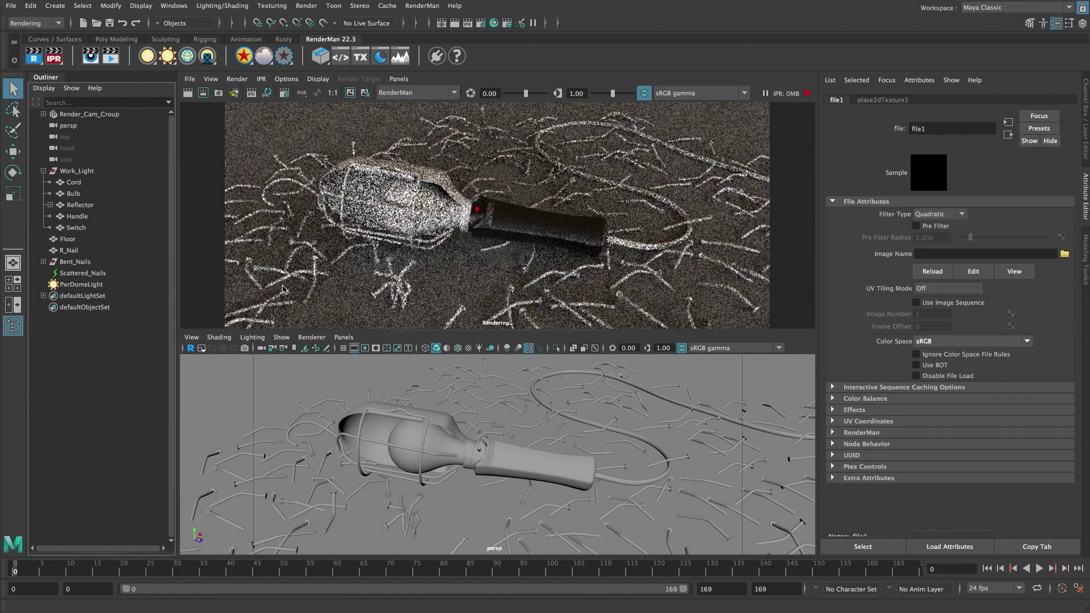
click(1064, 254)
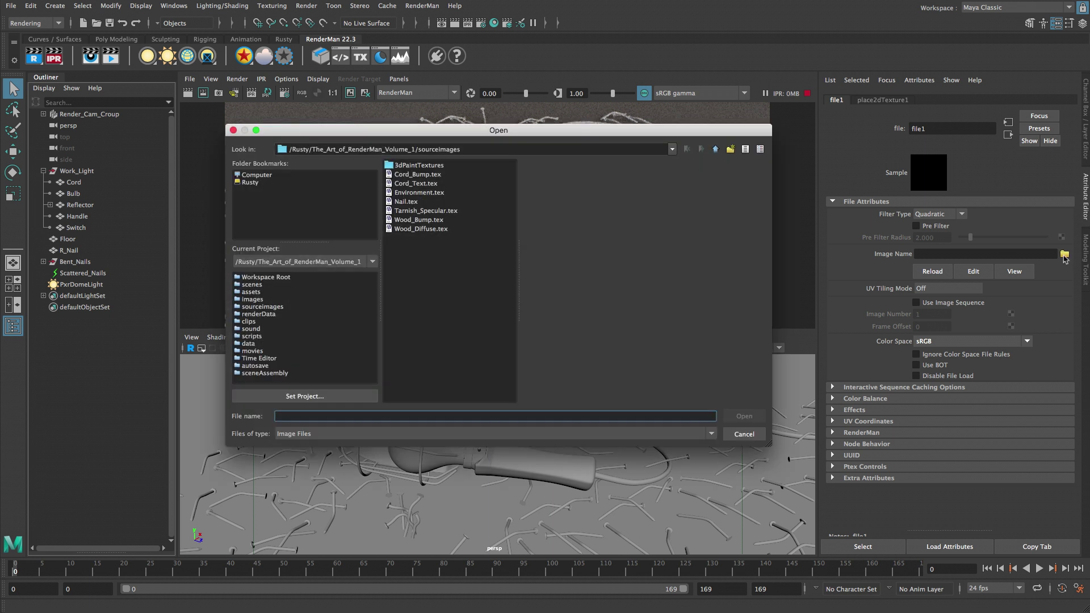
click(283, 308)
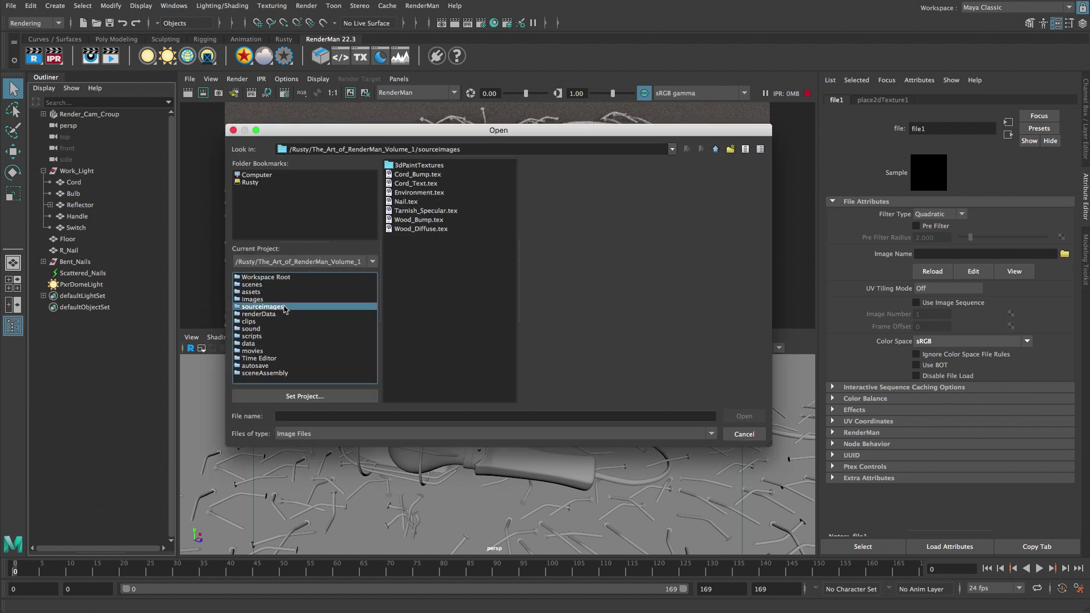
click(435, 221)
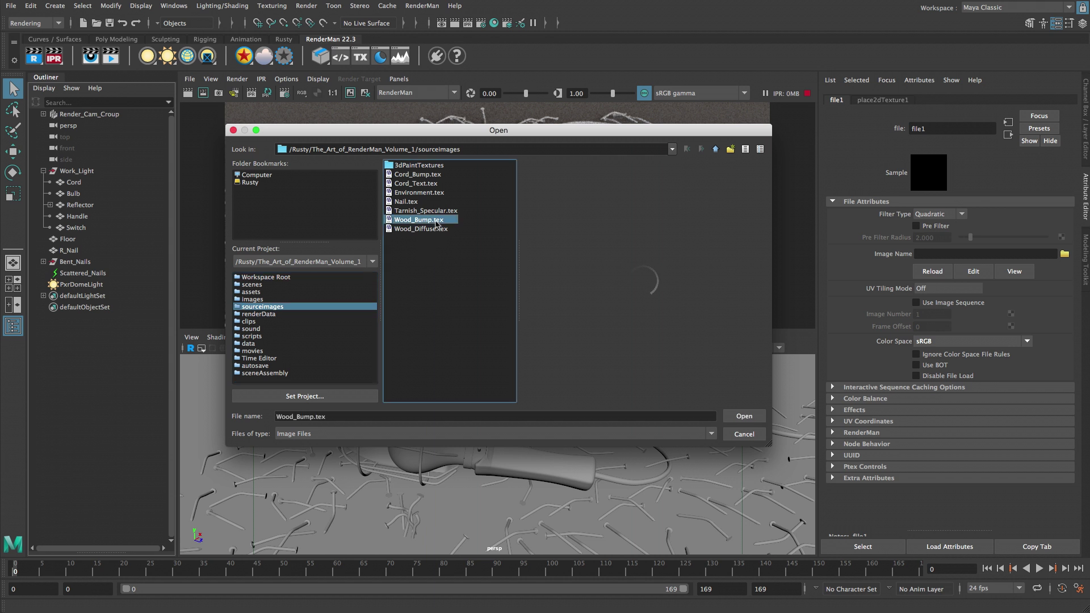
click(726, 415)
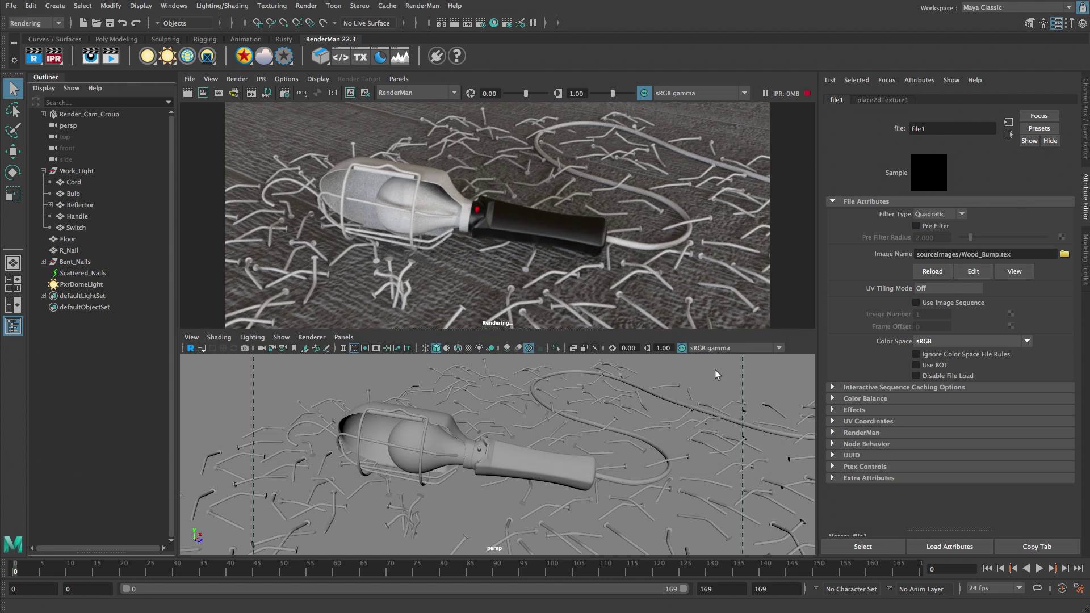
Step: Rename the wood bump texture's file node to Wood_Bump_File
drag(937, 129, 893, 148)
text(W)
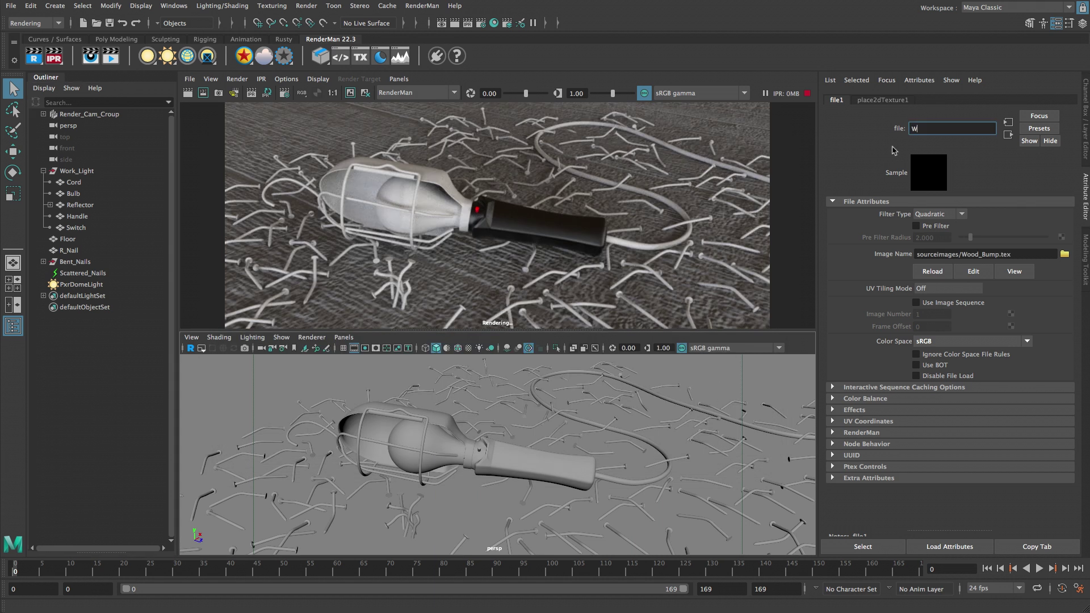
text(ood_Bump_File)
key(Return)
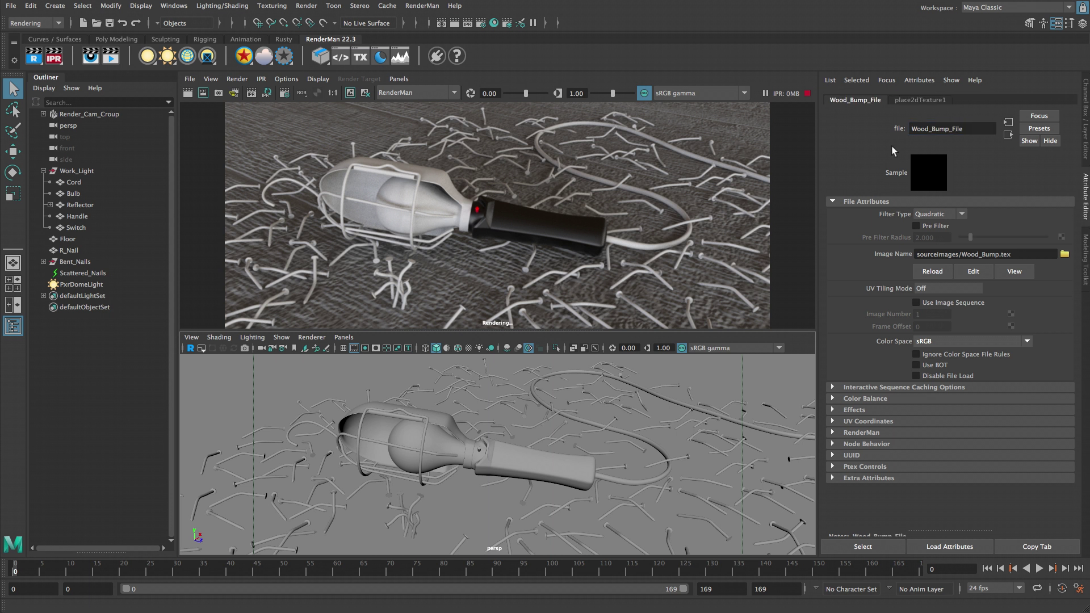
Step: Set the Repeat UV of Wood_Bump_File's 2D texture placement to 4 in both directions
click(936, 105)
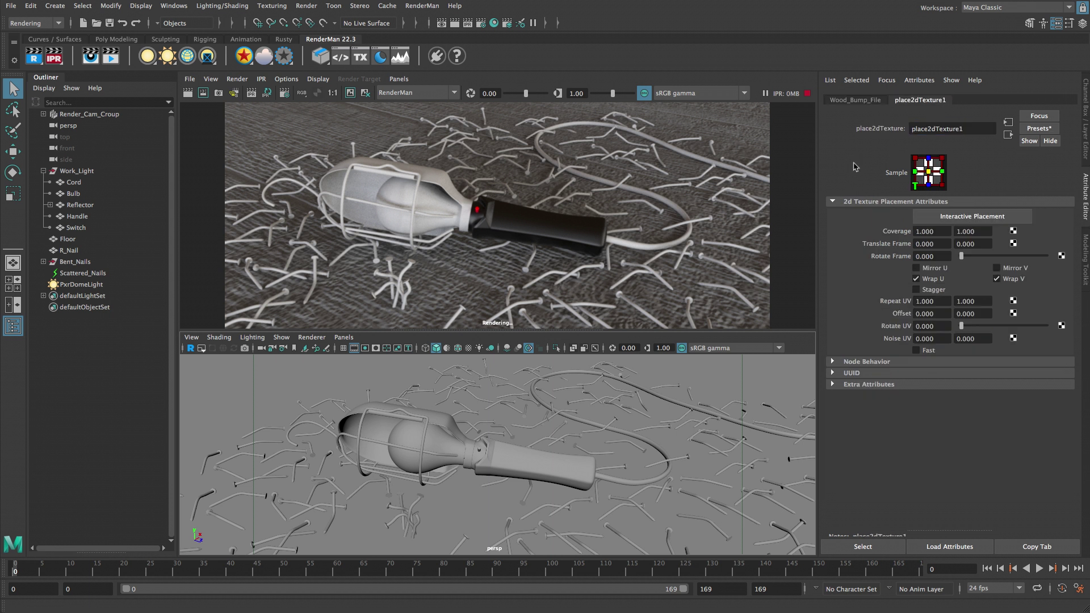
click(923, 302)
text(4)
key(Tab)
text(4)
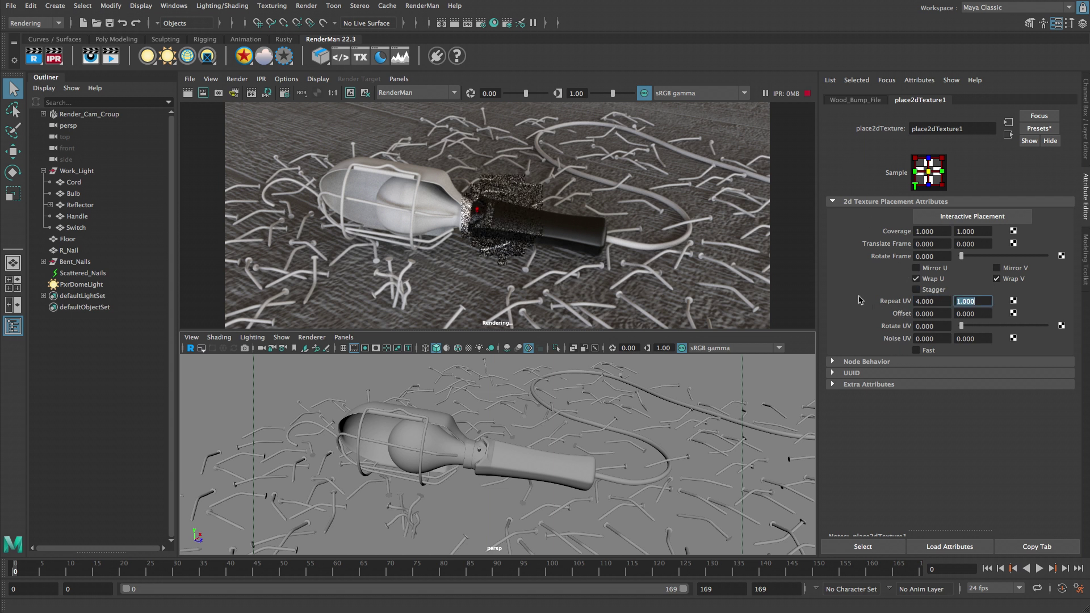
key(Tab)
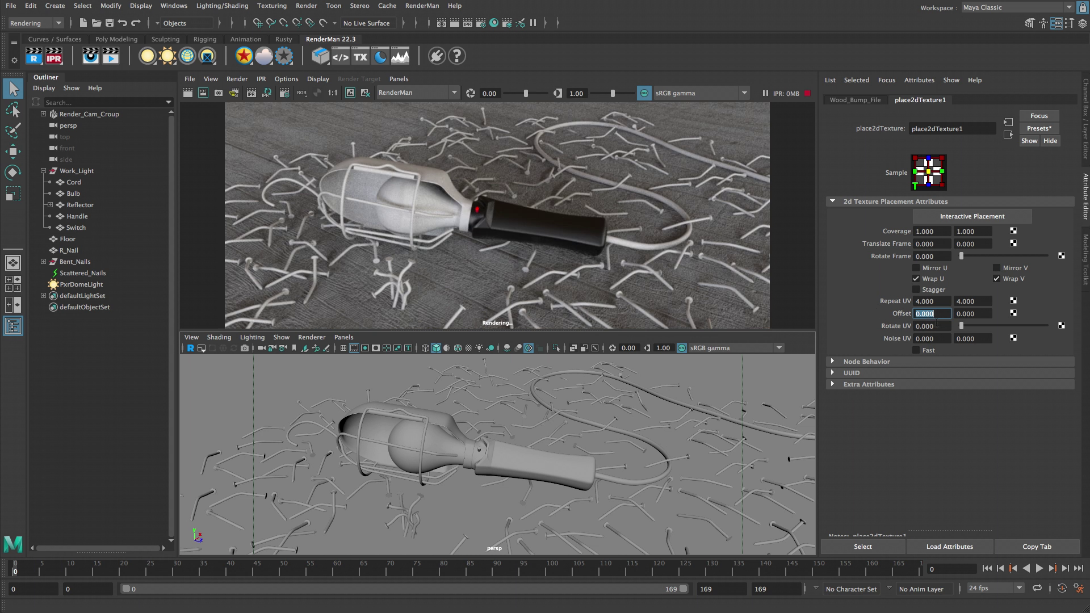
Step: Set the Rotate UV of the wood bump texture's placement to 130.852
click(918, 325)
text(130.)
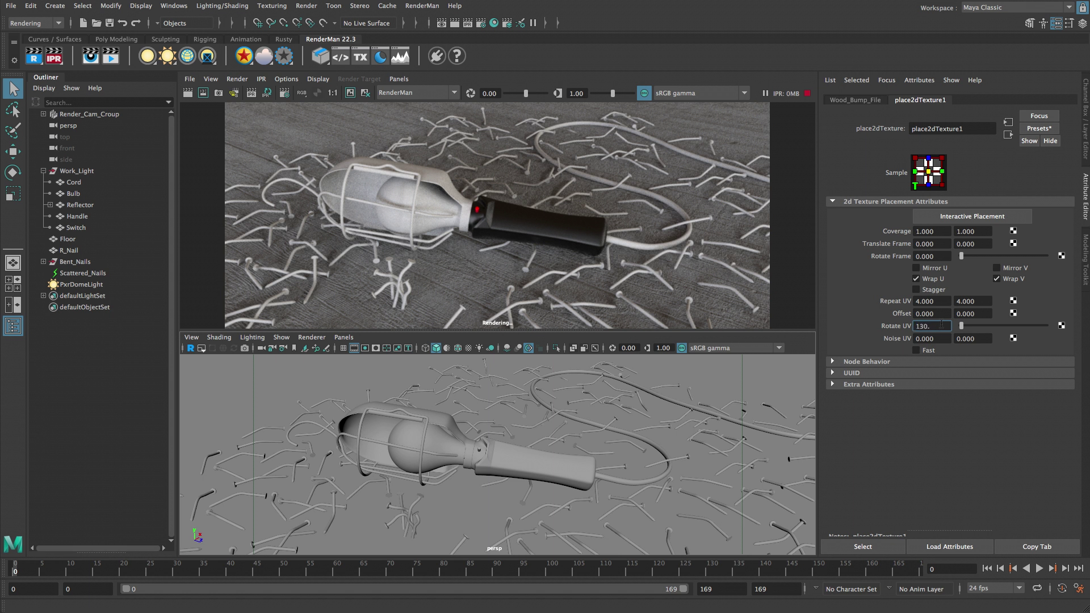
text(852)
key(Return)
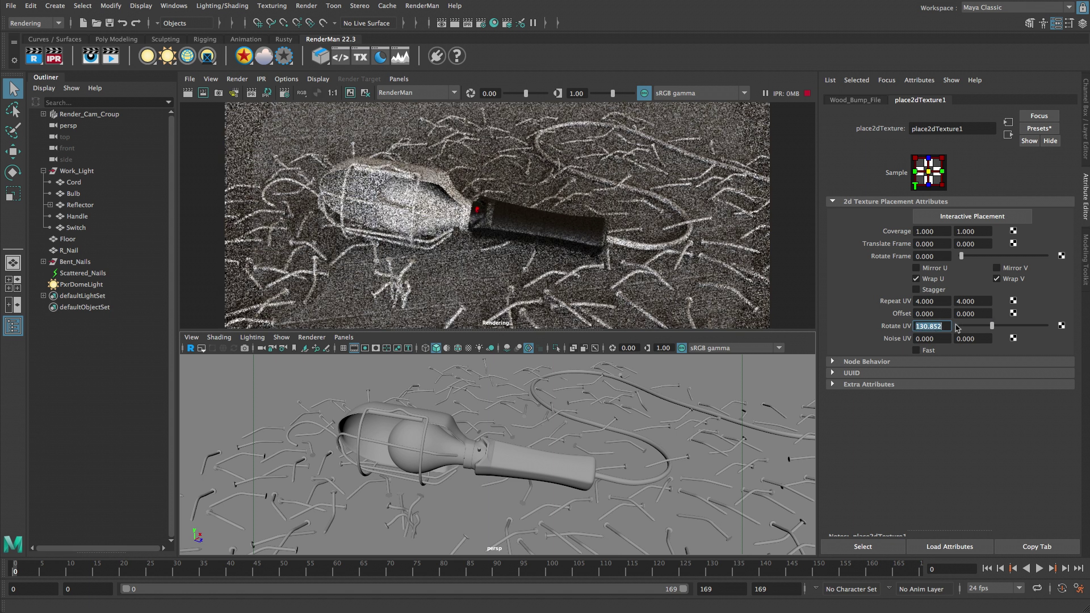
Step: Offset the wood bump texture's placement by -0.056 in U and 0.779 in V
click(948, 314)
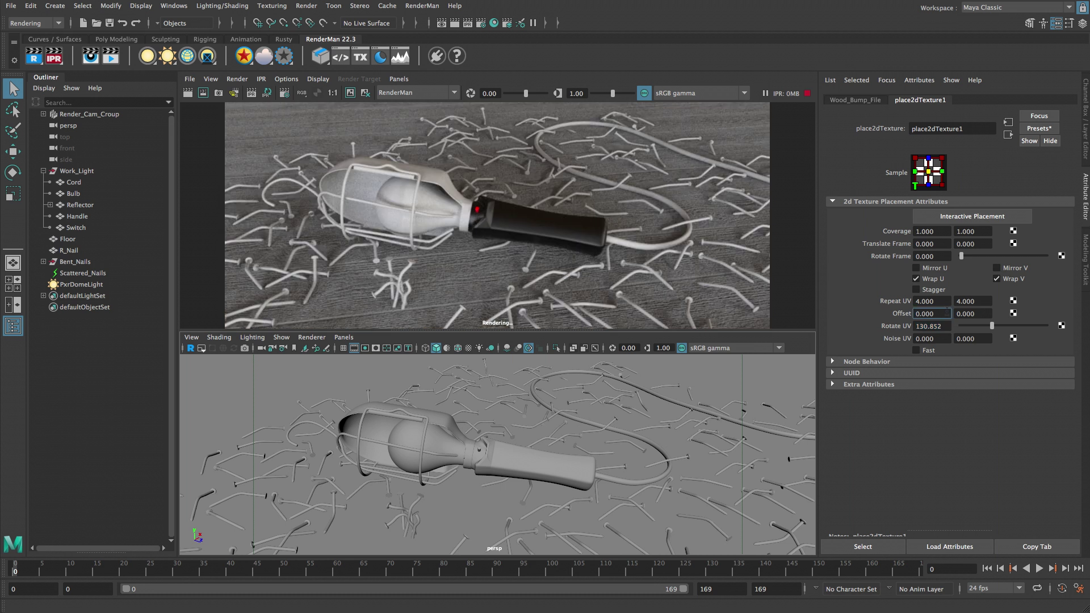
text(-0.056)
key(Return)
key(Tab)
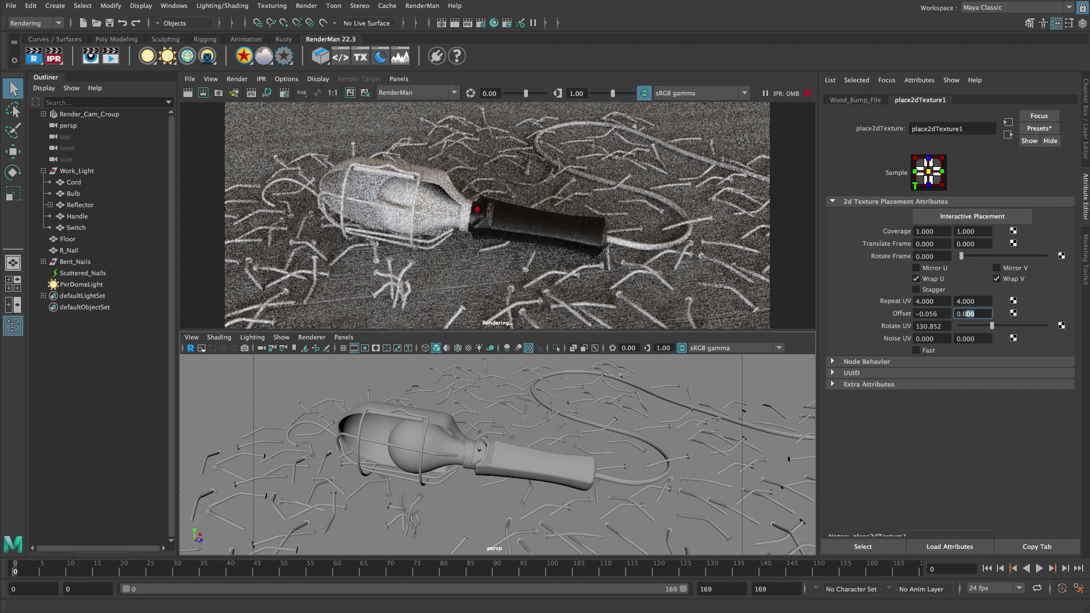
text(0.7)
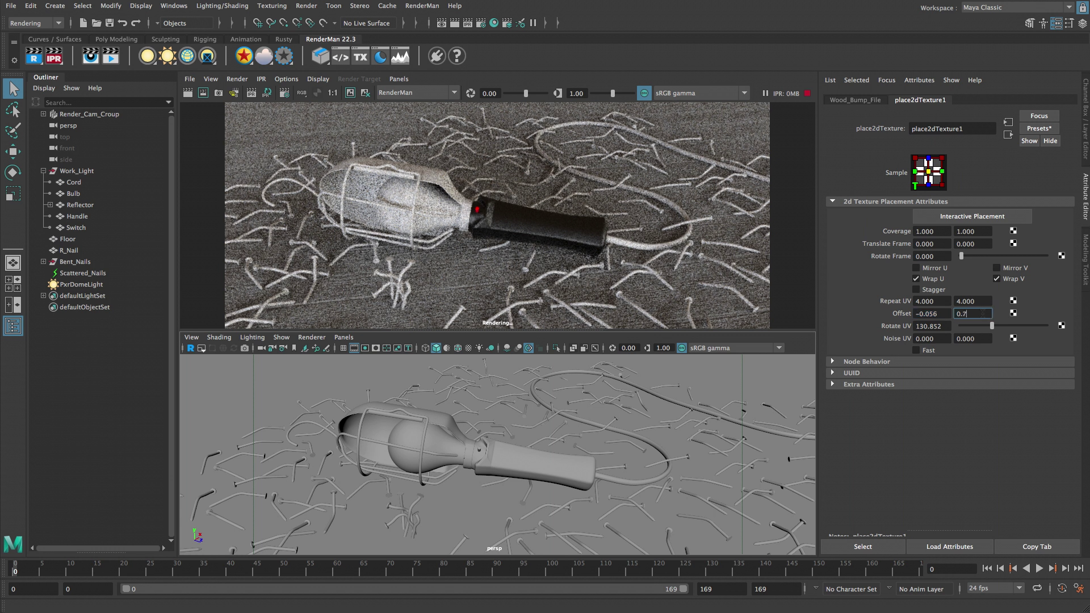
text(79)
key(Return)
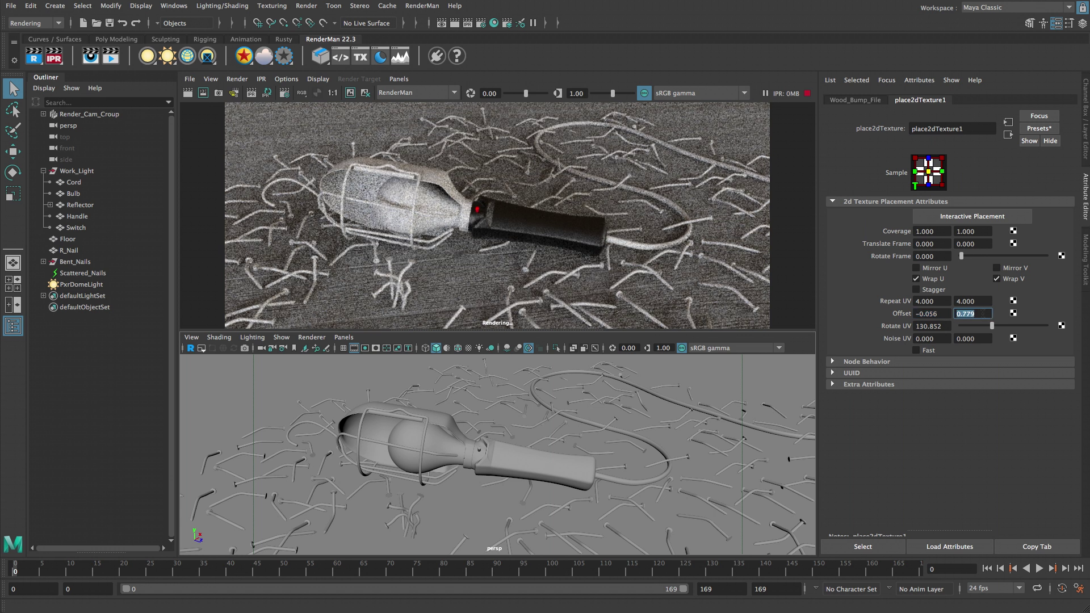
Step: Go back to the PxrBump node of the wood material and set its bump scale to 0.05
click(1009, 135)
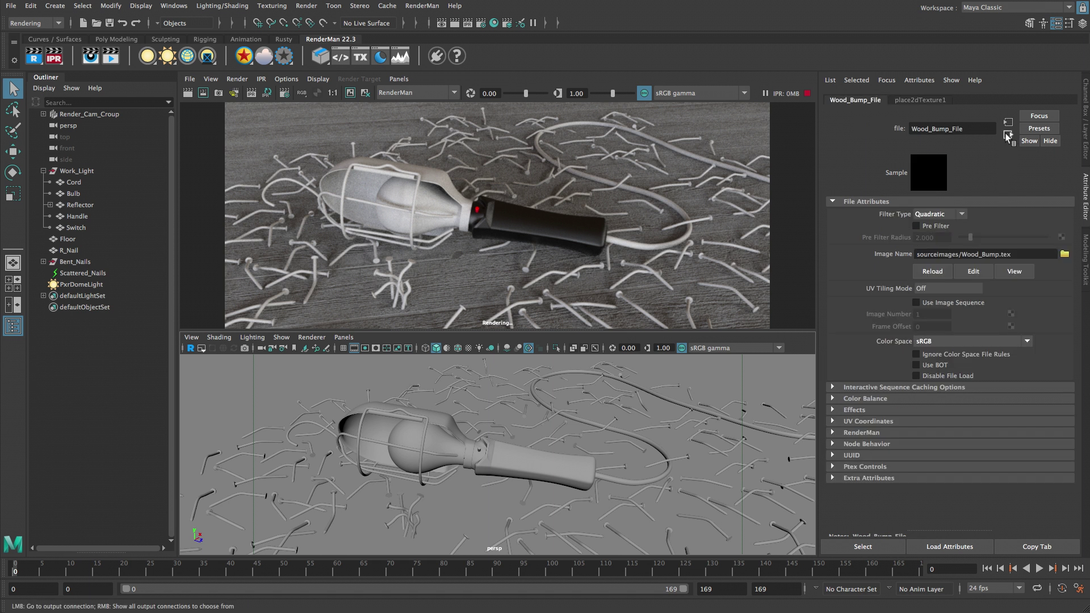
click(1009, 135)
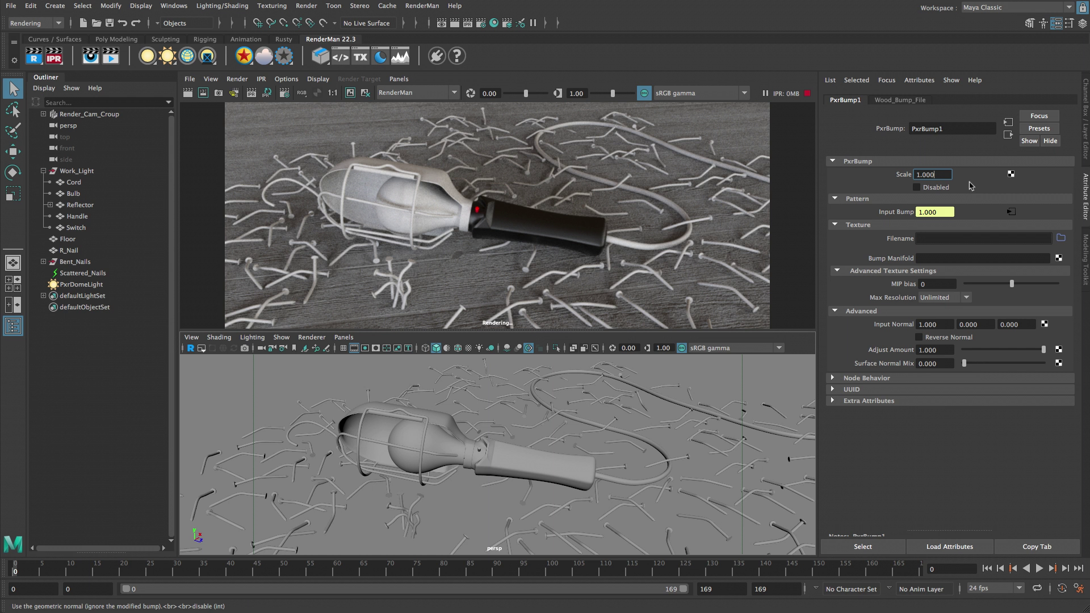
double_click(949, 177)
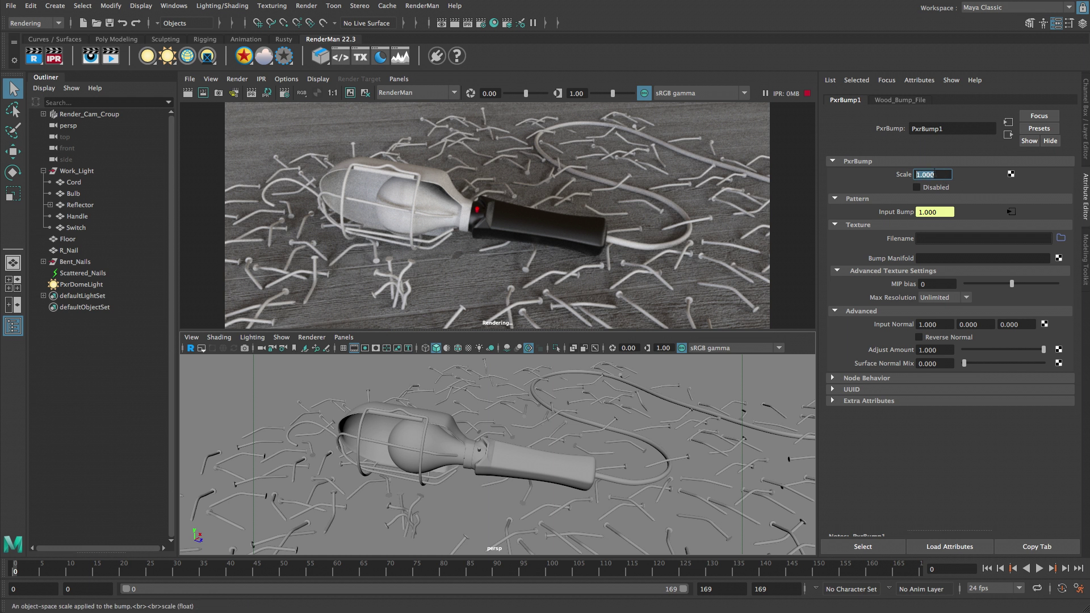
key(BackSpace)
text(0.05)
key(Return)
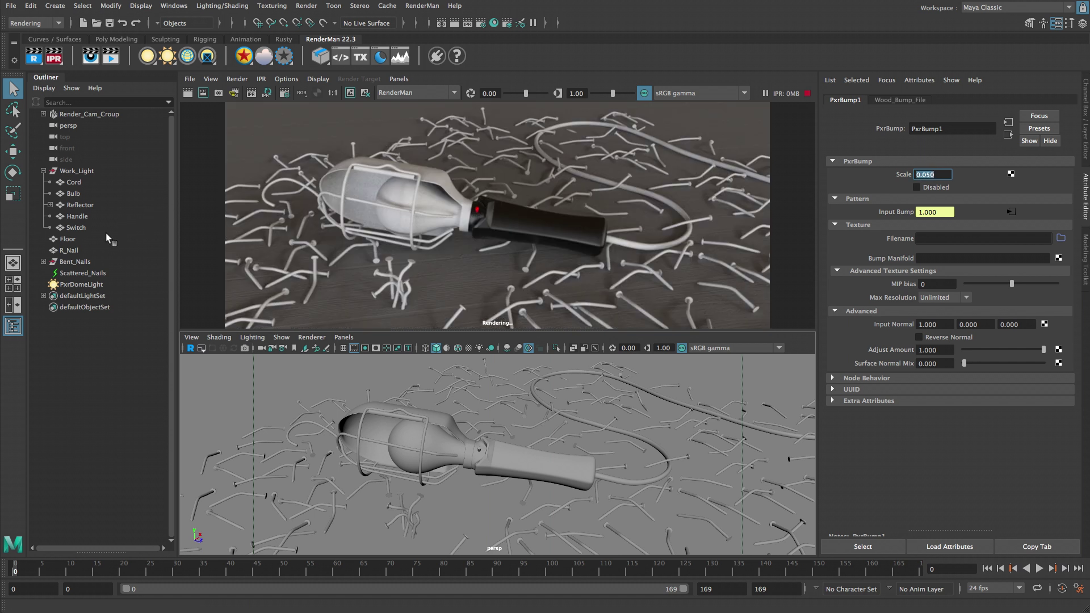
Step: Connect a File texture to the diffuse color of the Floor's Wood_Material and load Wood_Diffuse.tex
click(87, 239)
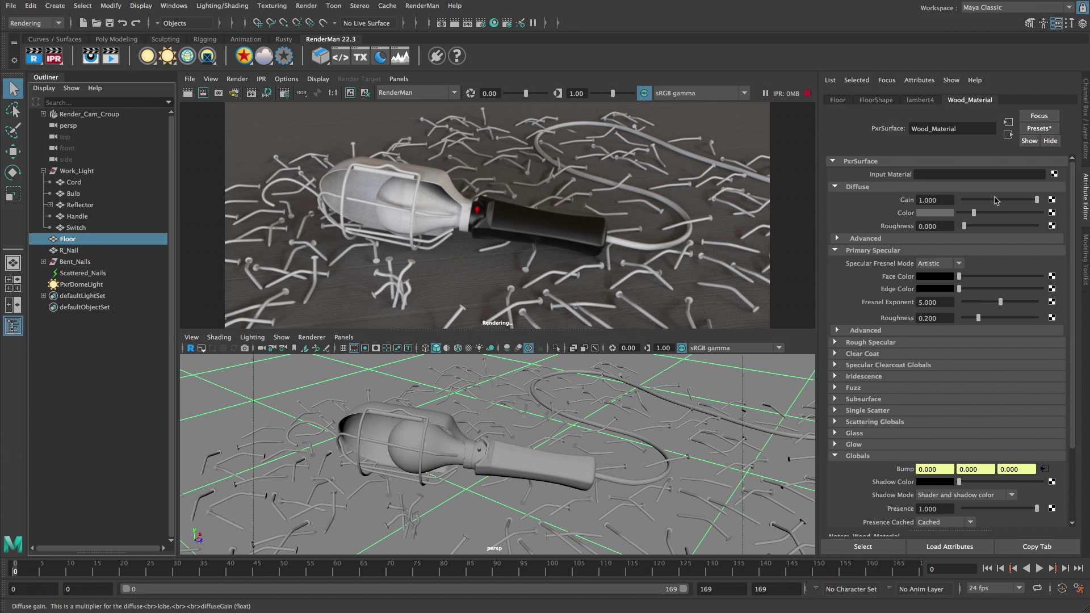
click(1053, 214)
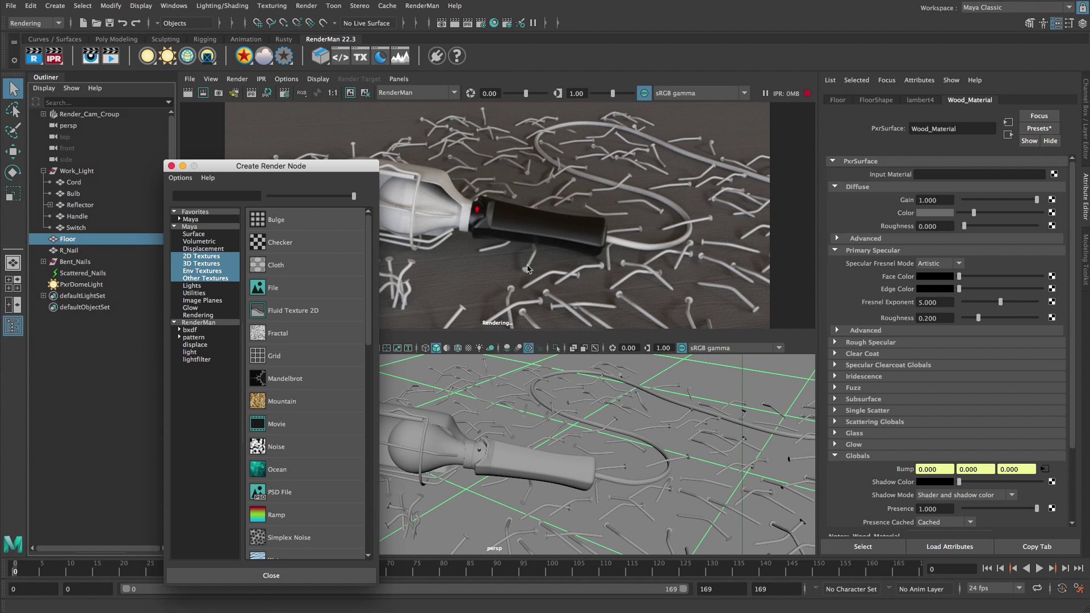
click(275, 288)
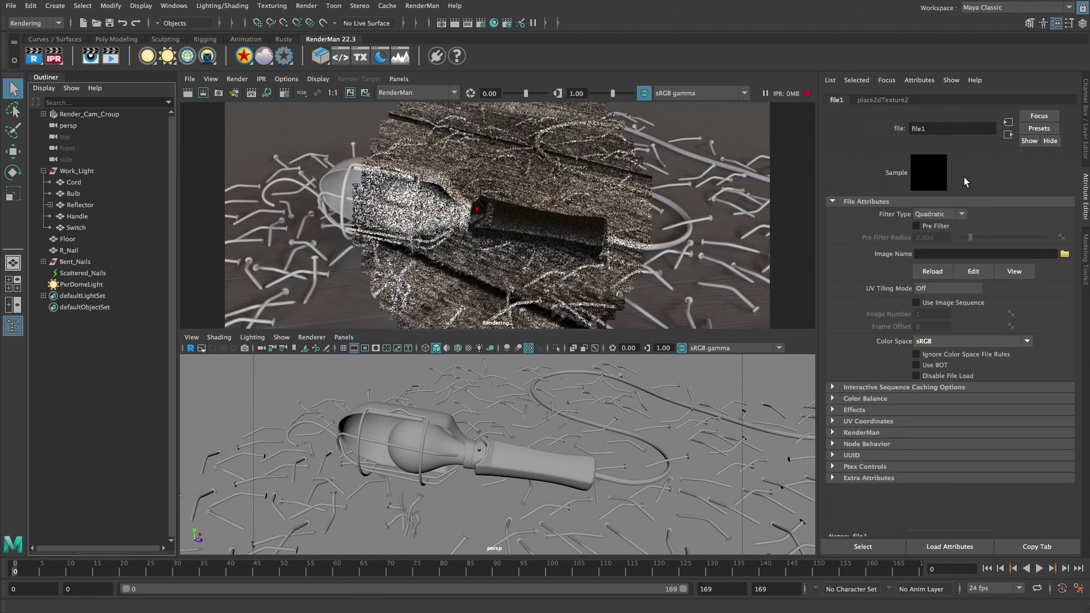
click(1065, 256)
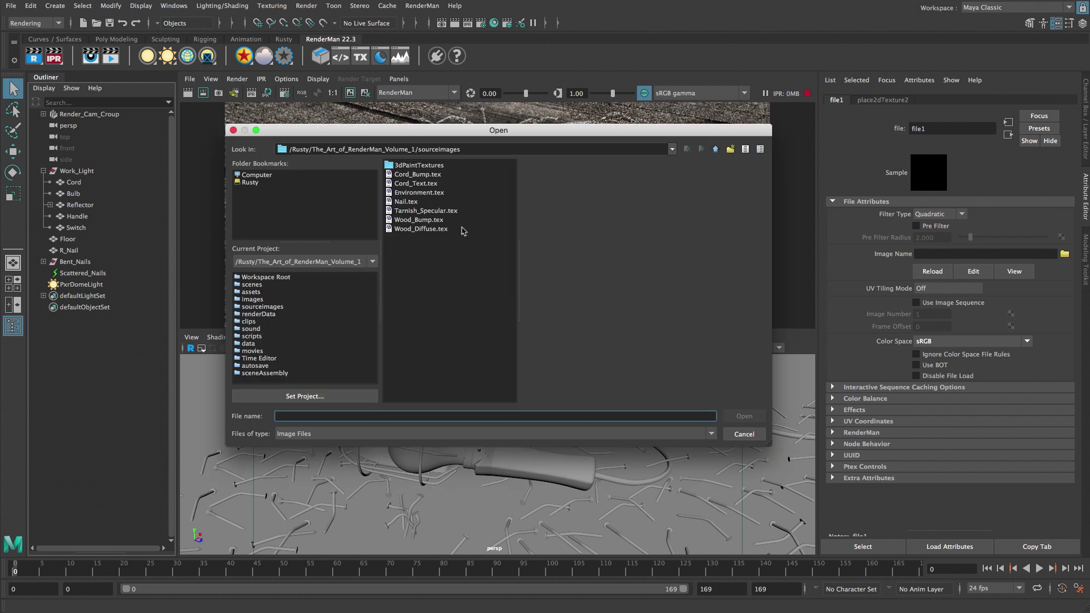
double_click(420, 229)
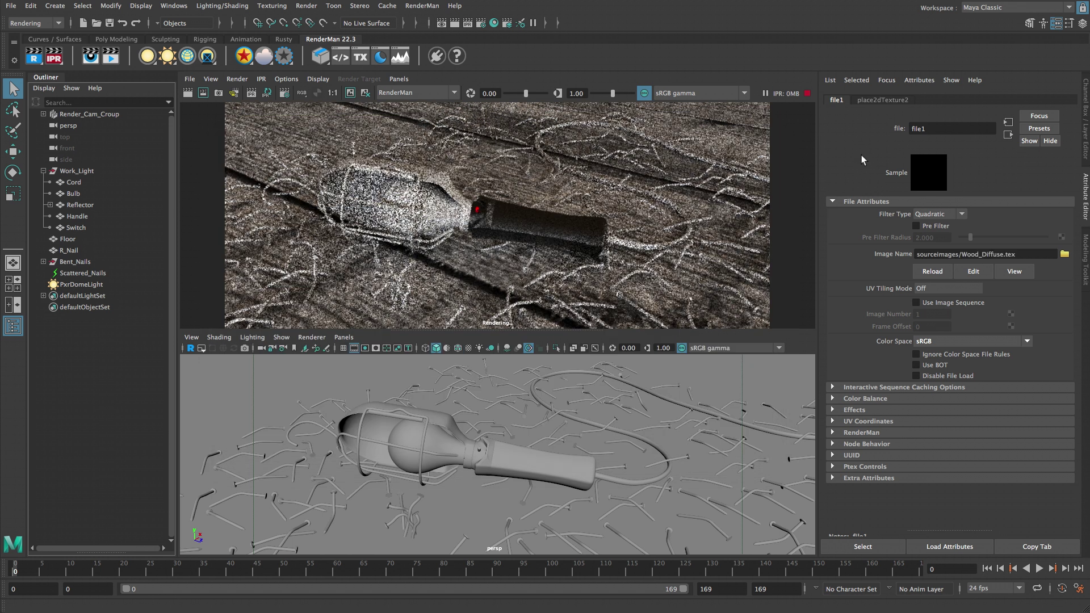
Step: Rename the wood diffuse texture's file node to Wood_Diffuse_File
double_click(953, 129)
text(Wood)
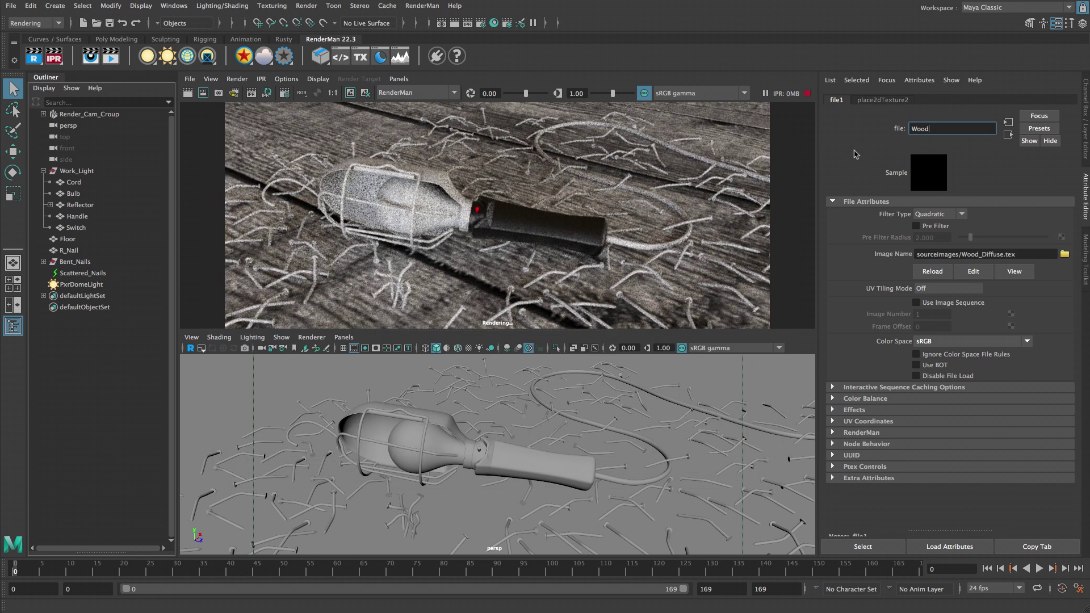
text(_Diffuse_File)
key(Return)
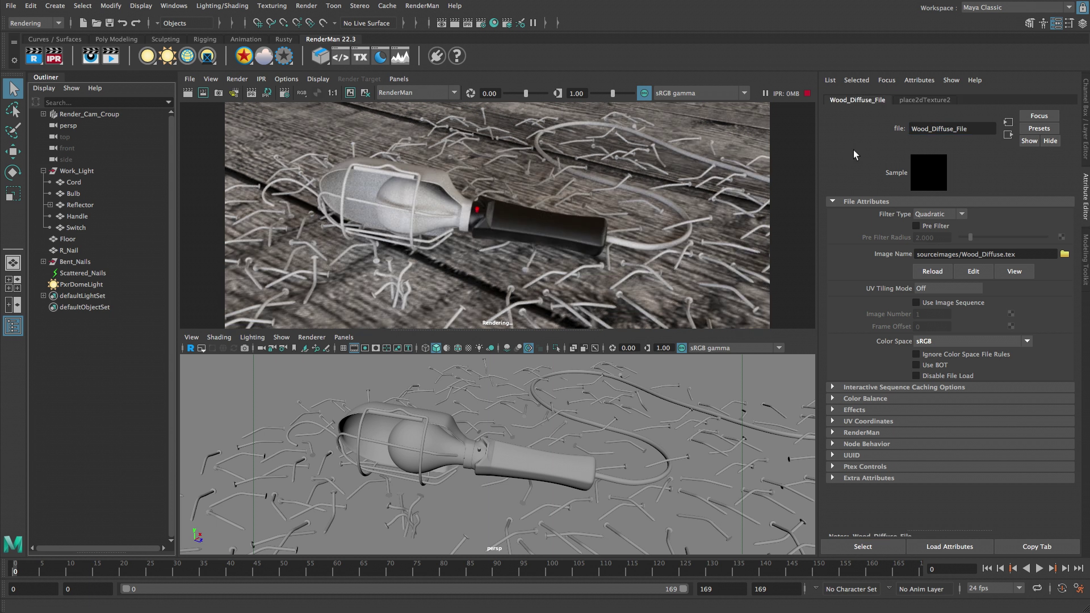
Step: Graph the Wood_Material network in the Hypershade and delete the diffuse texture's place2dTexture2 node
click(494, 23)
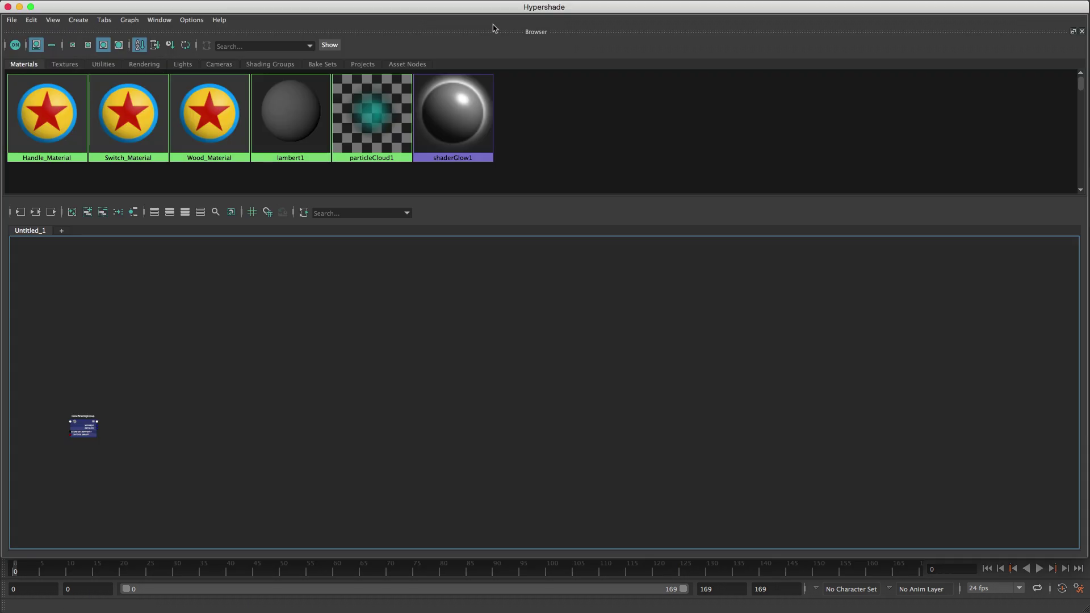
click(193, 108)
click(35, 211)
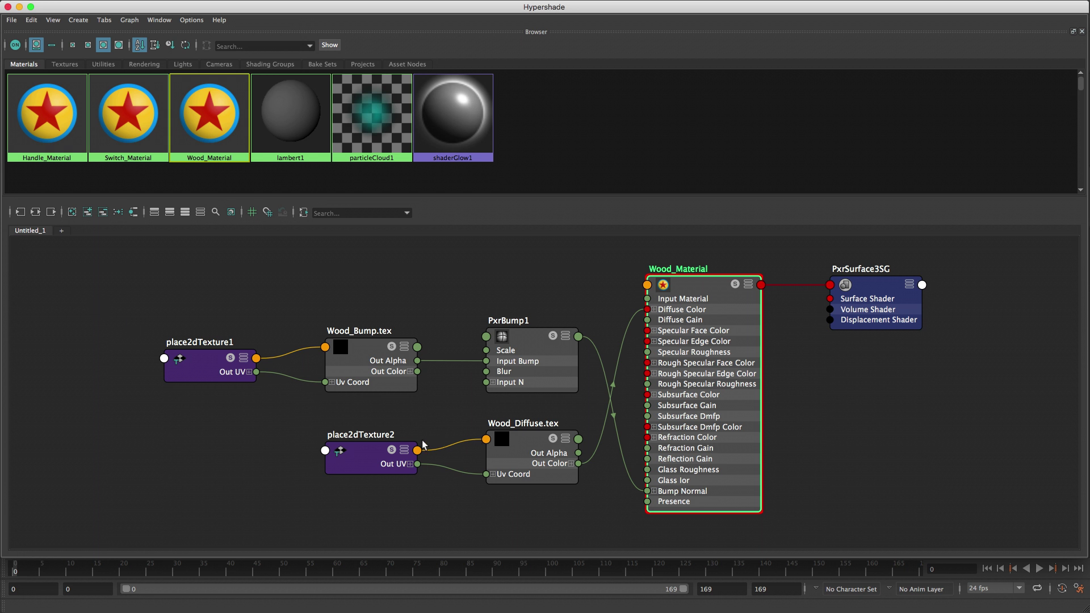
click(360, 456)
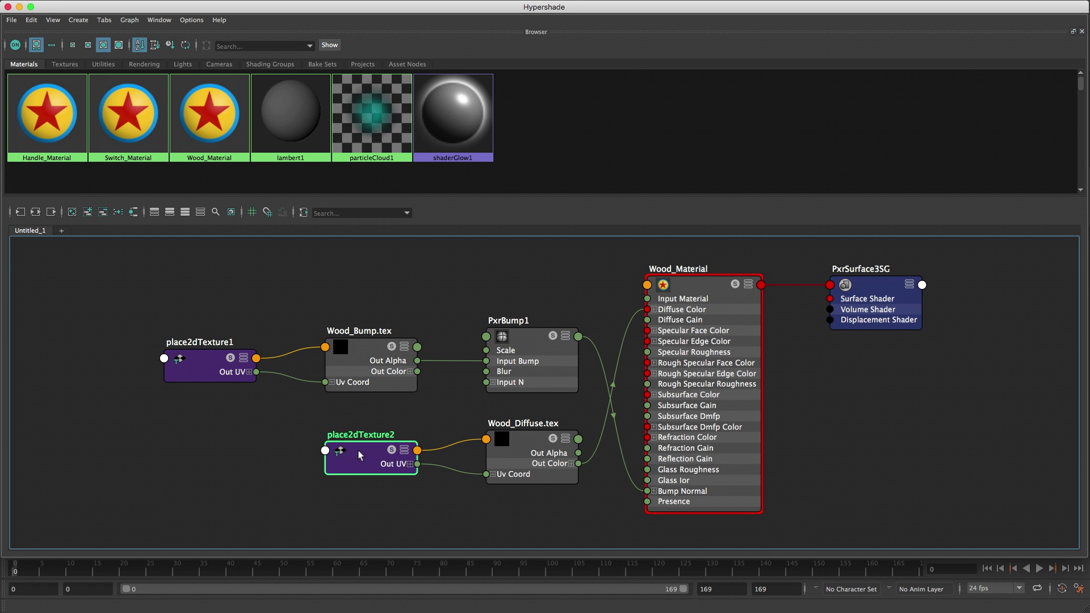
key(Delete)
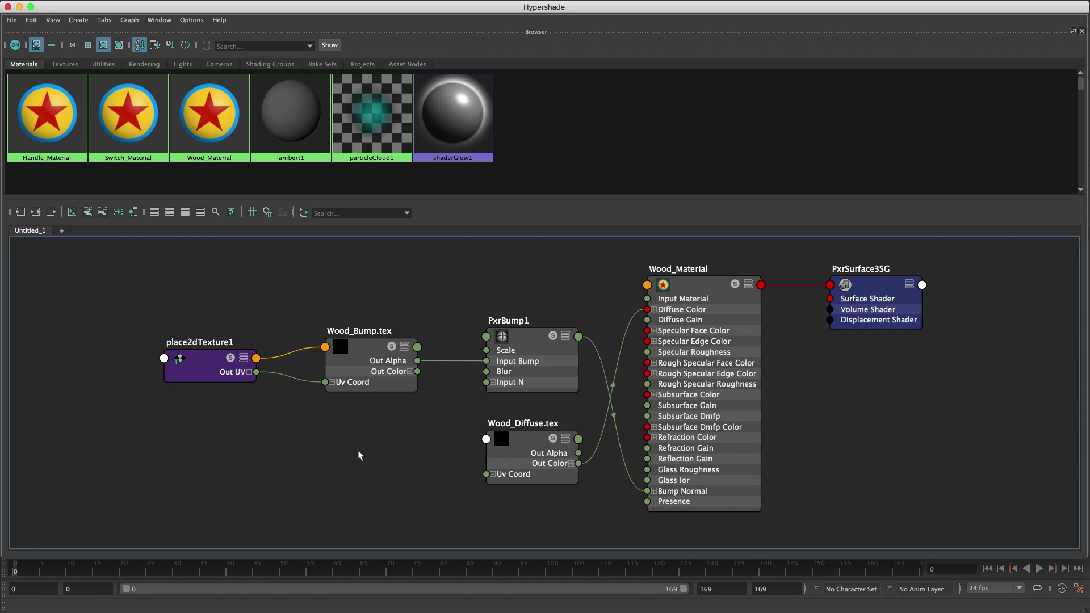
Step: Connect the bump texture's place2dTexture1 node to the Wood_Diffuse.tex file node as well, and close the Hypershade
click(202, 376)
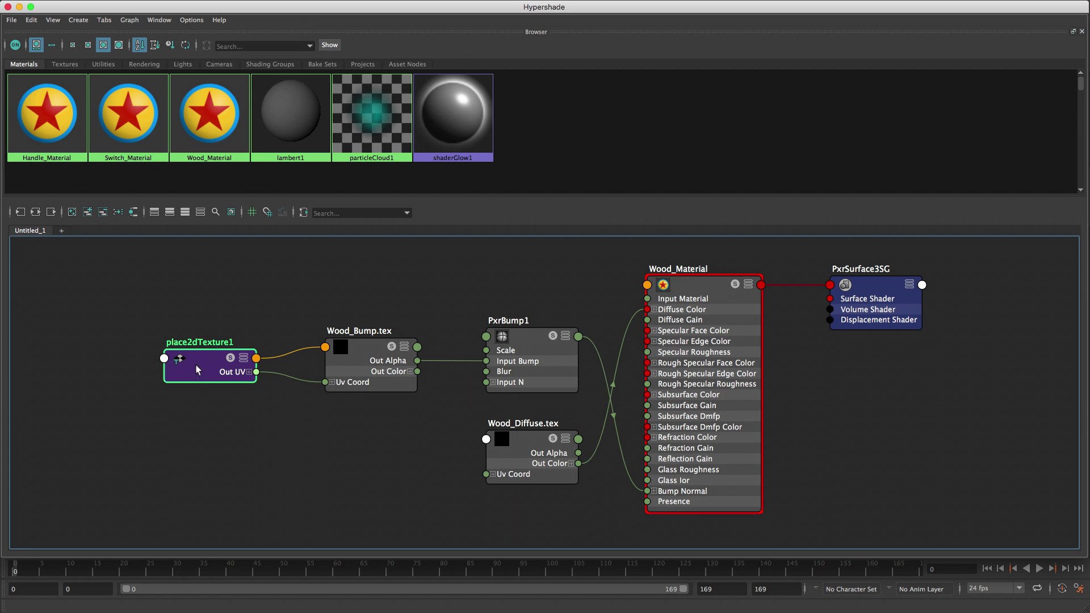
middle_drag(198, 370, 534, 444)
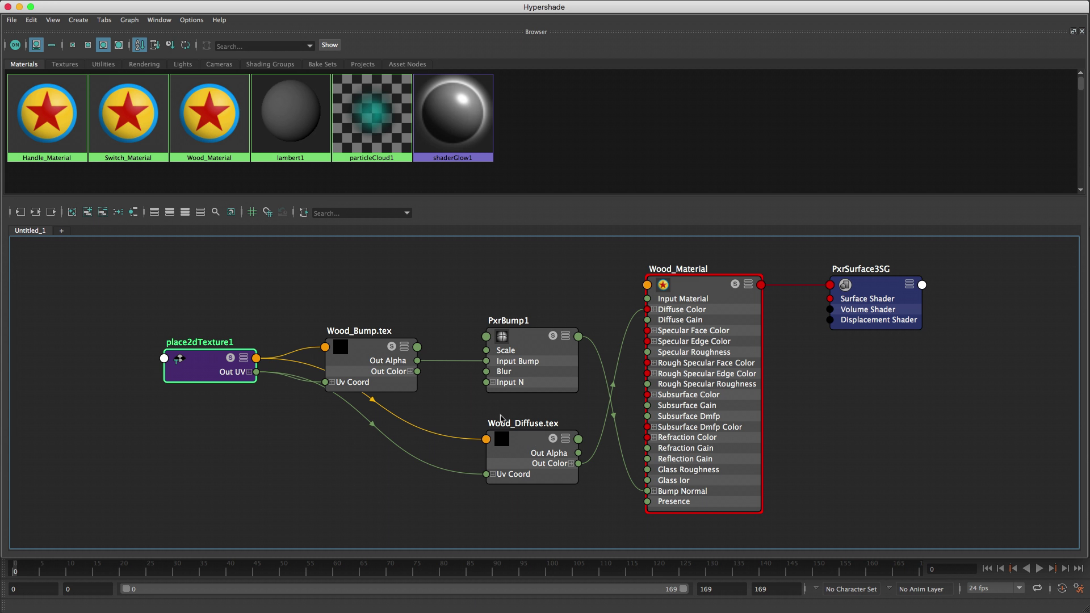
click(8, 6)
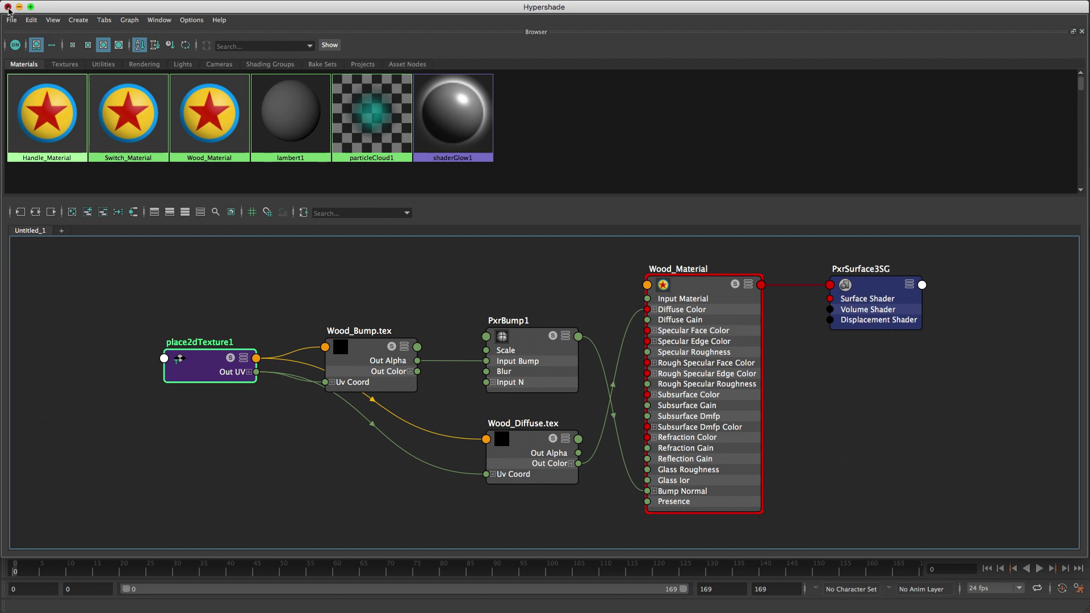